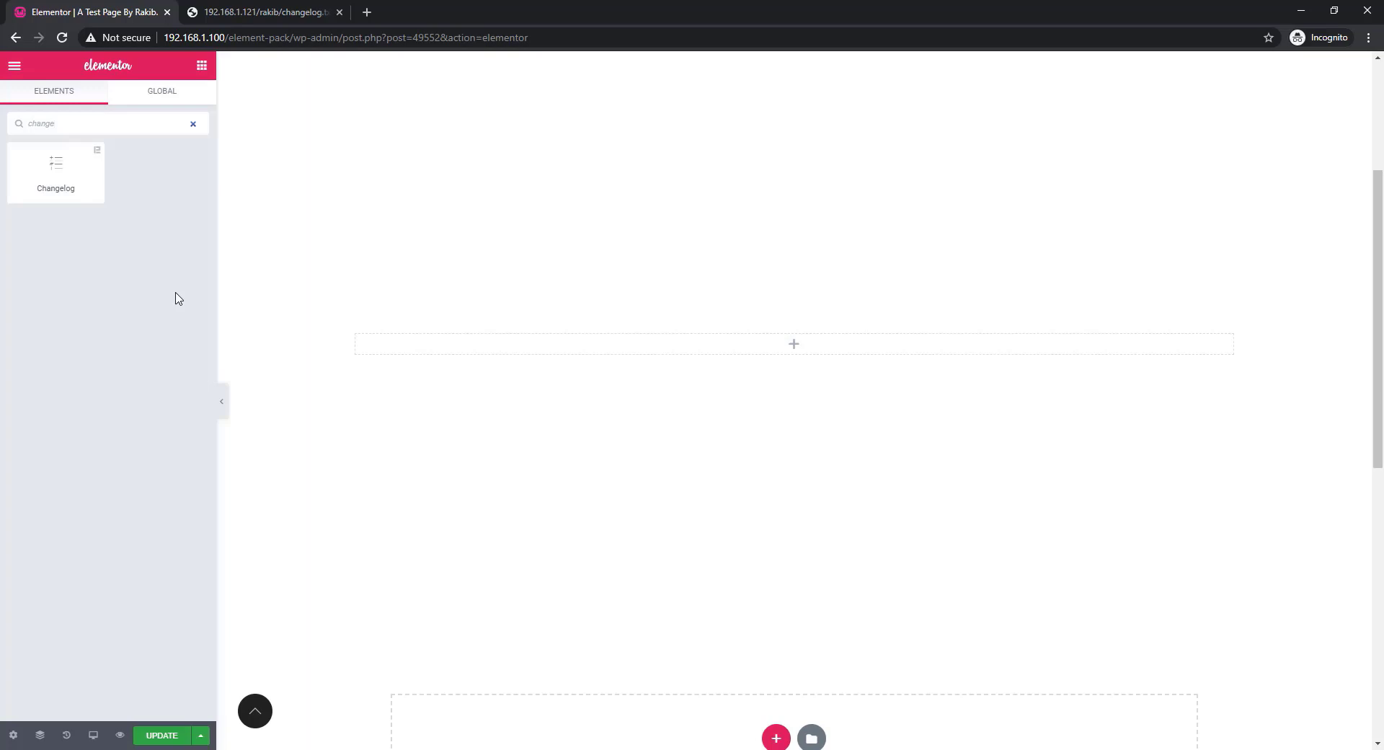
- Place the Changelog widget in the empty section and set its Changelog File to the changelog.txt URL open in the other browser tab
drag(62, 176, 788, 358)
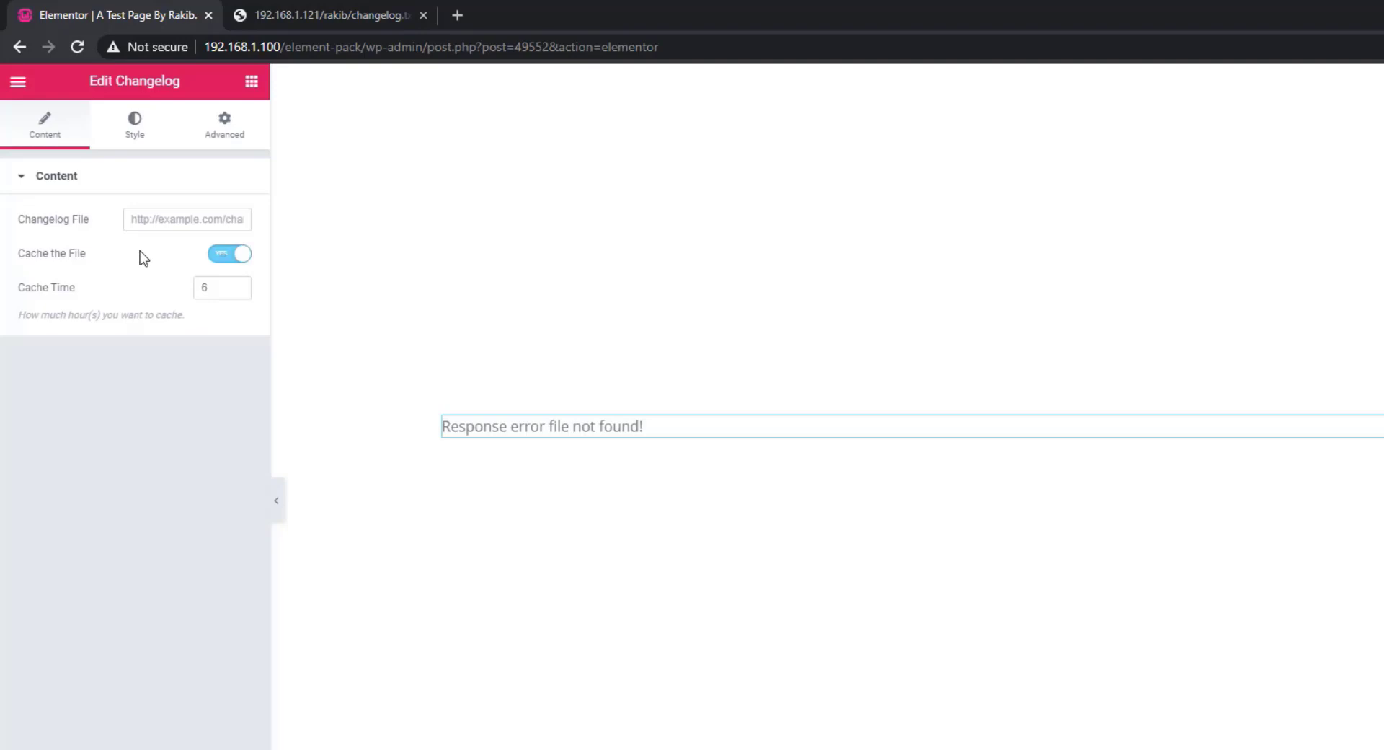
click(353, 18)
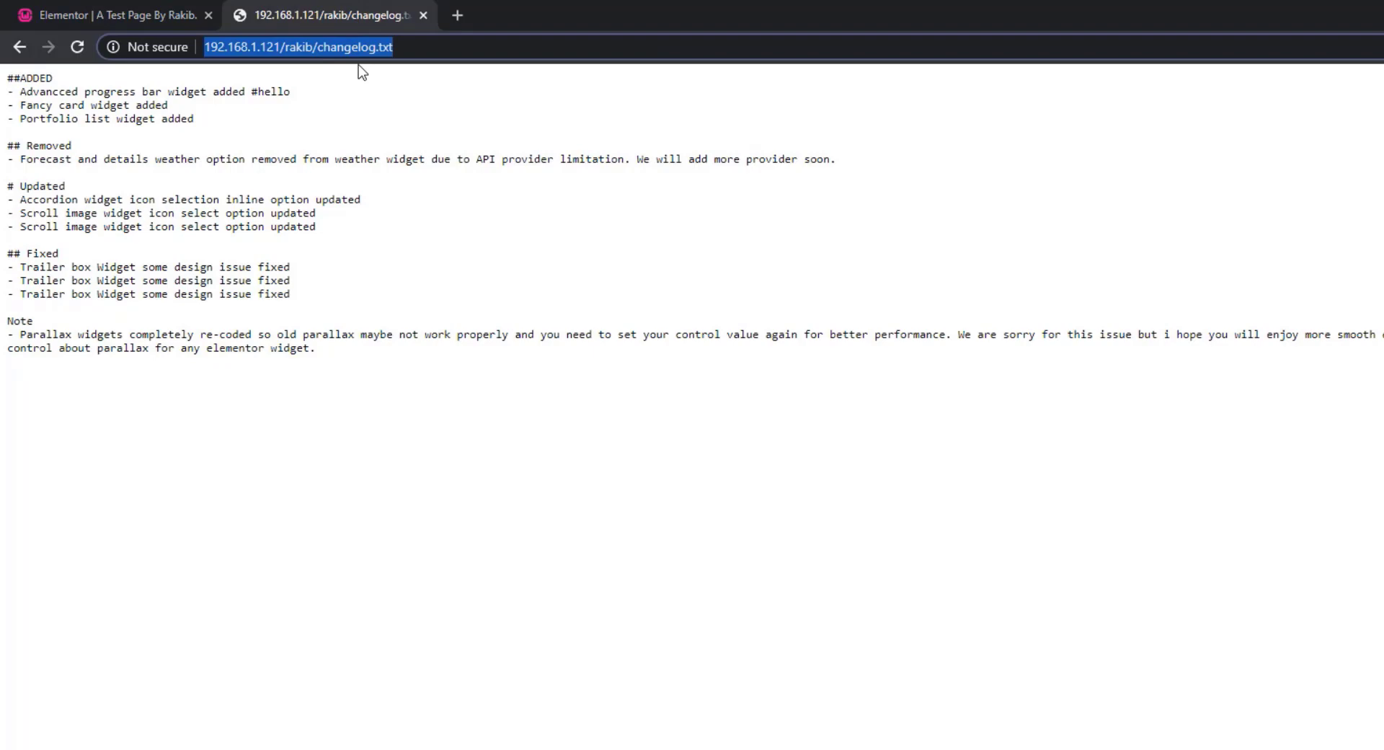
click(160, 15)
click(181, 218)
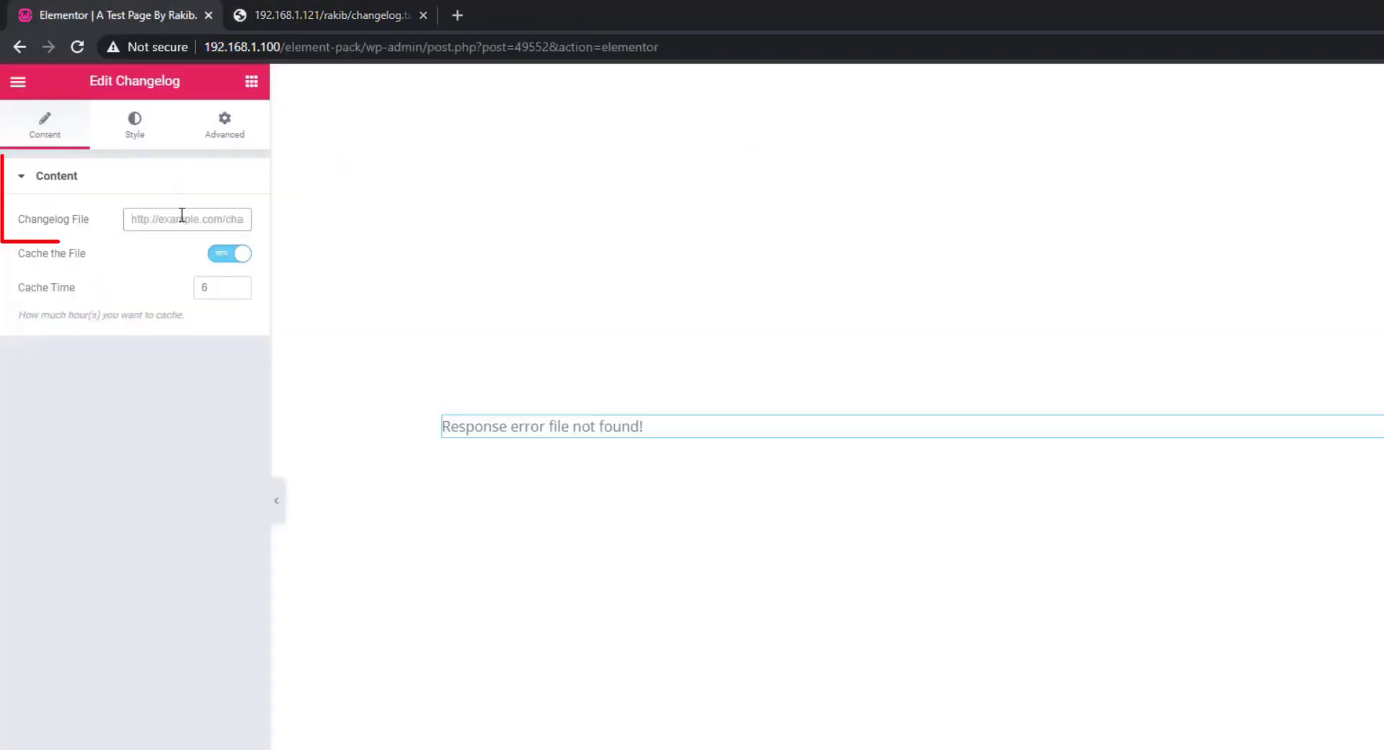
key(ctrl+v)
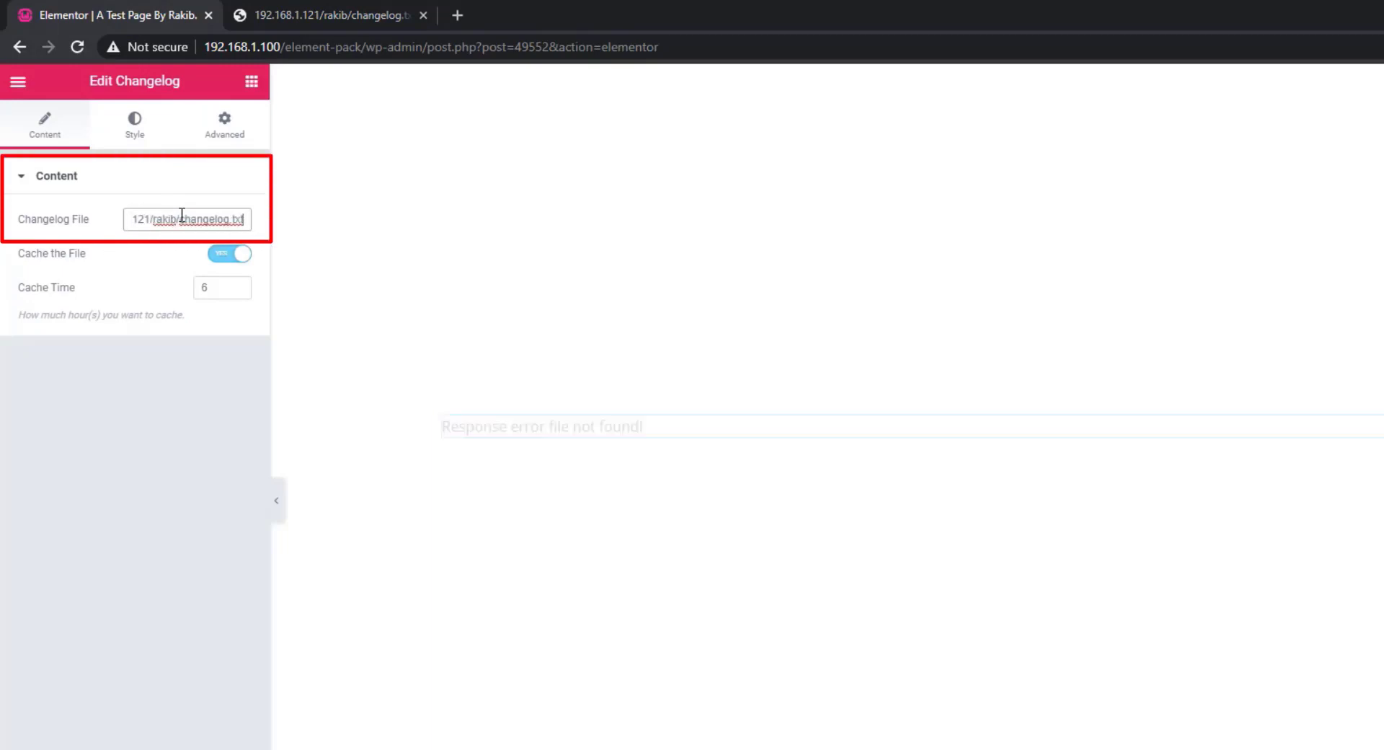
scroll(618, 580, down, 3)
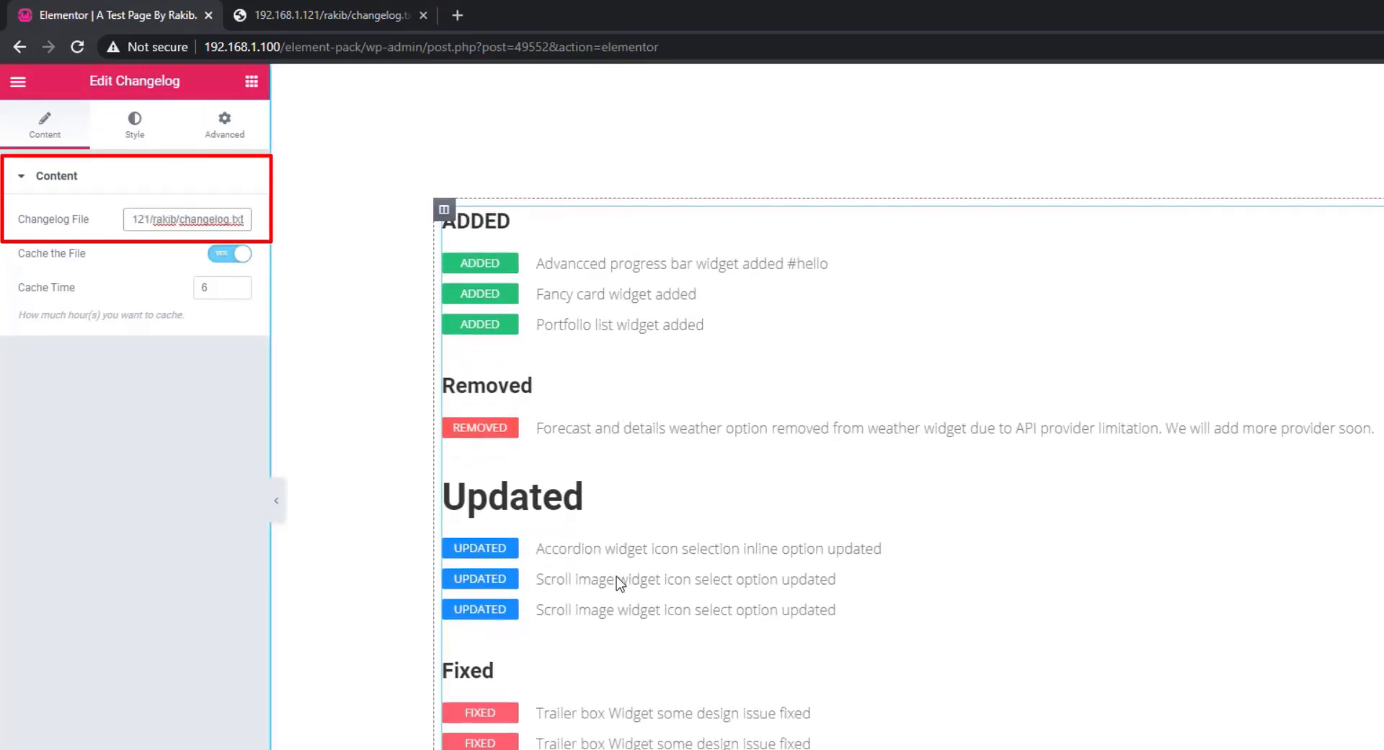
scroll(387, 310, down, 2)
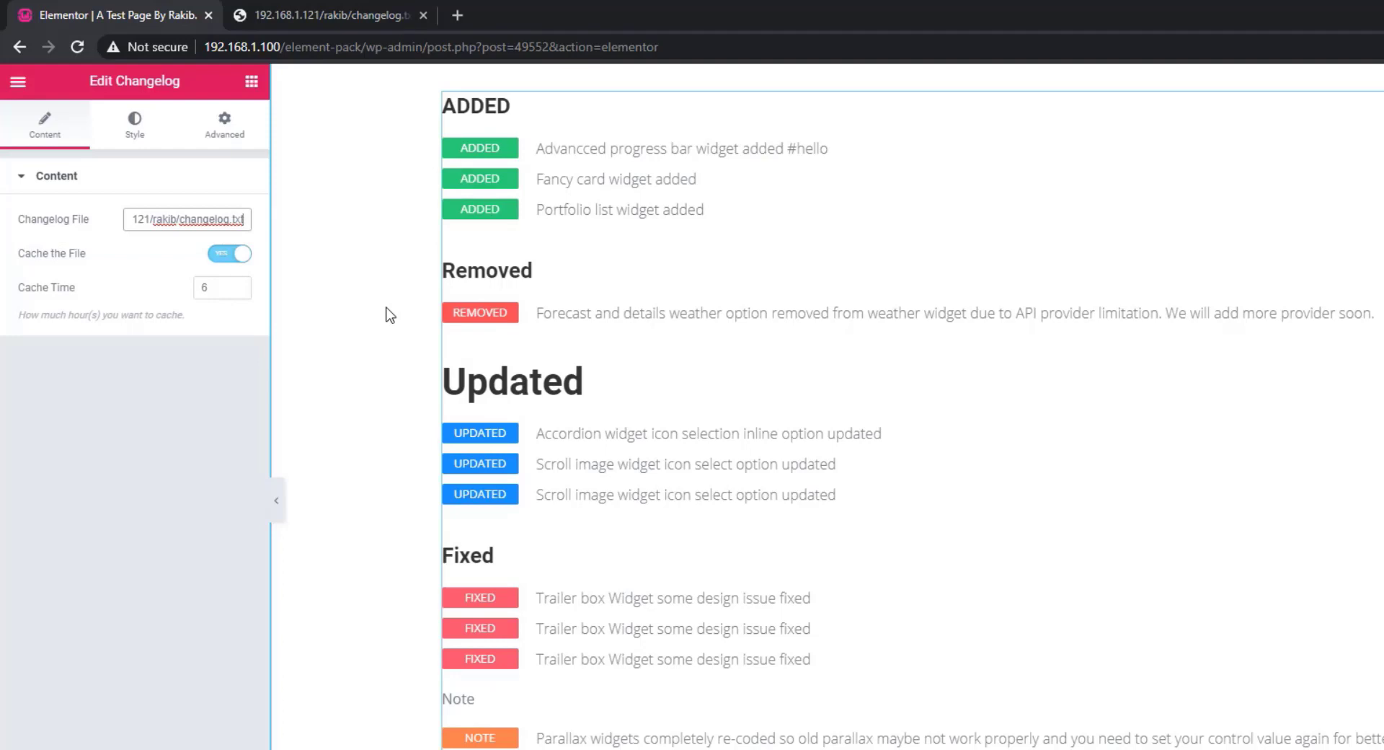
- Review the changelog.txt source in Notepad, and try a Cache Time of 1 hour for the Changelog widget
key(alt+Tab)
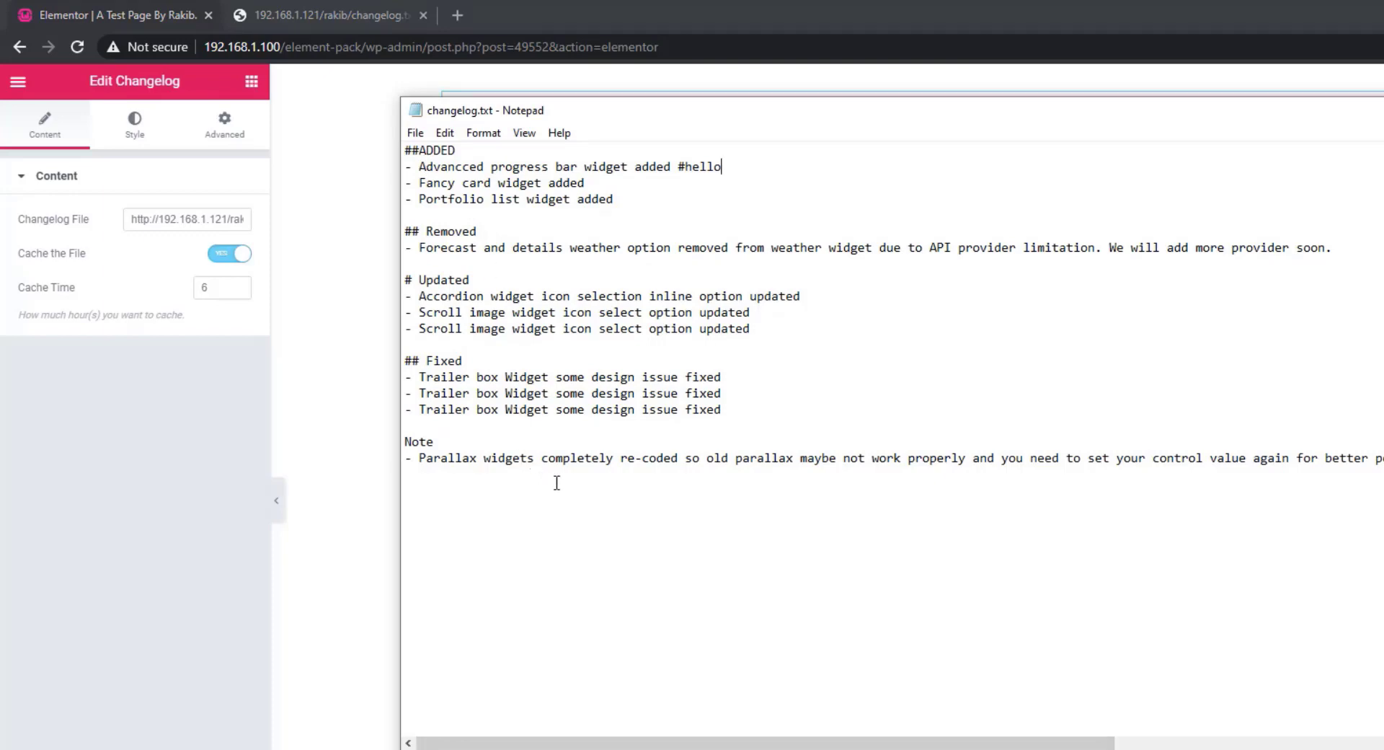
click(105, 268)
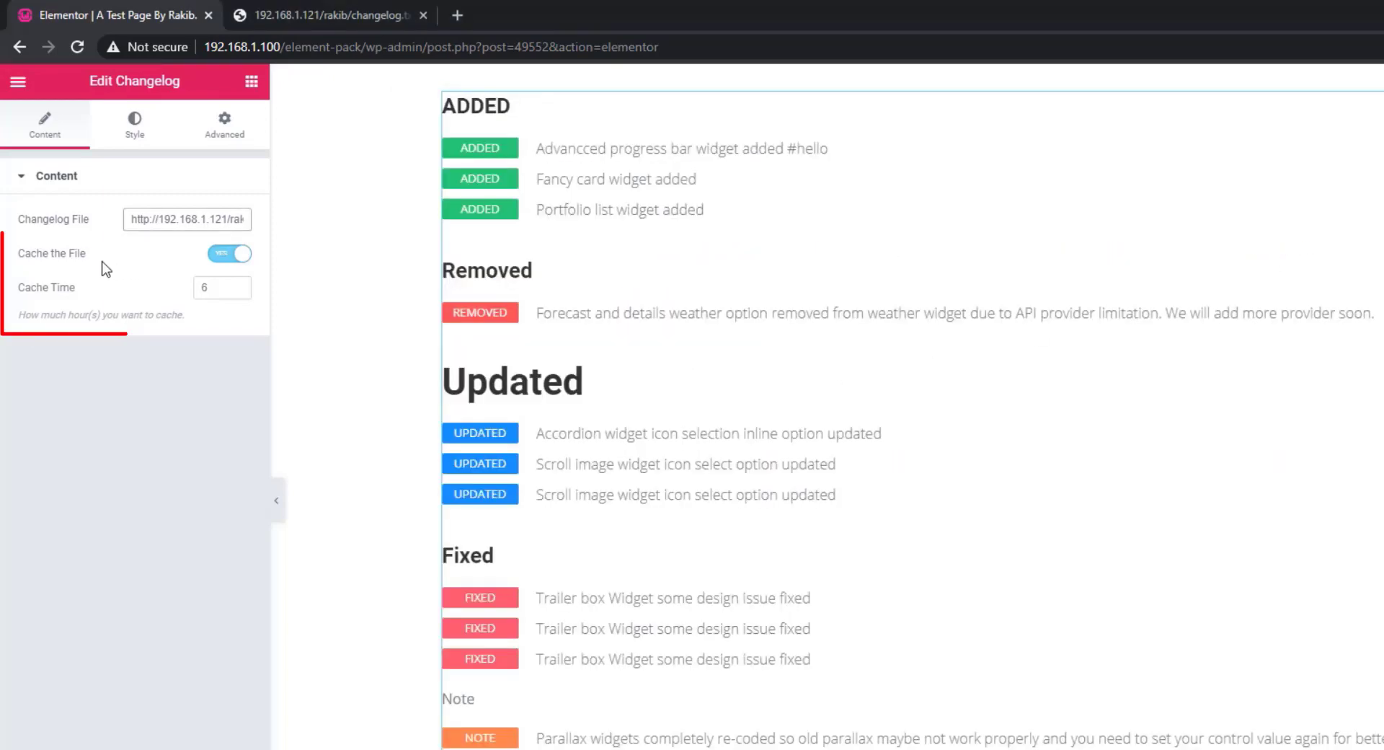
double_click(203, 288)
text(1)
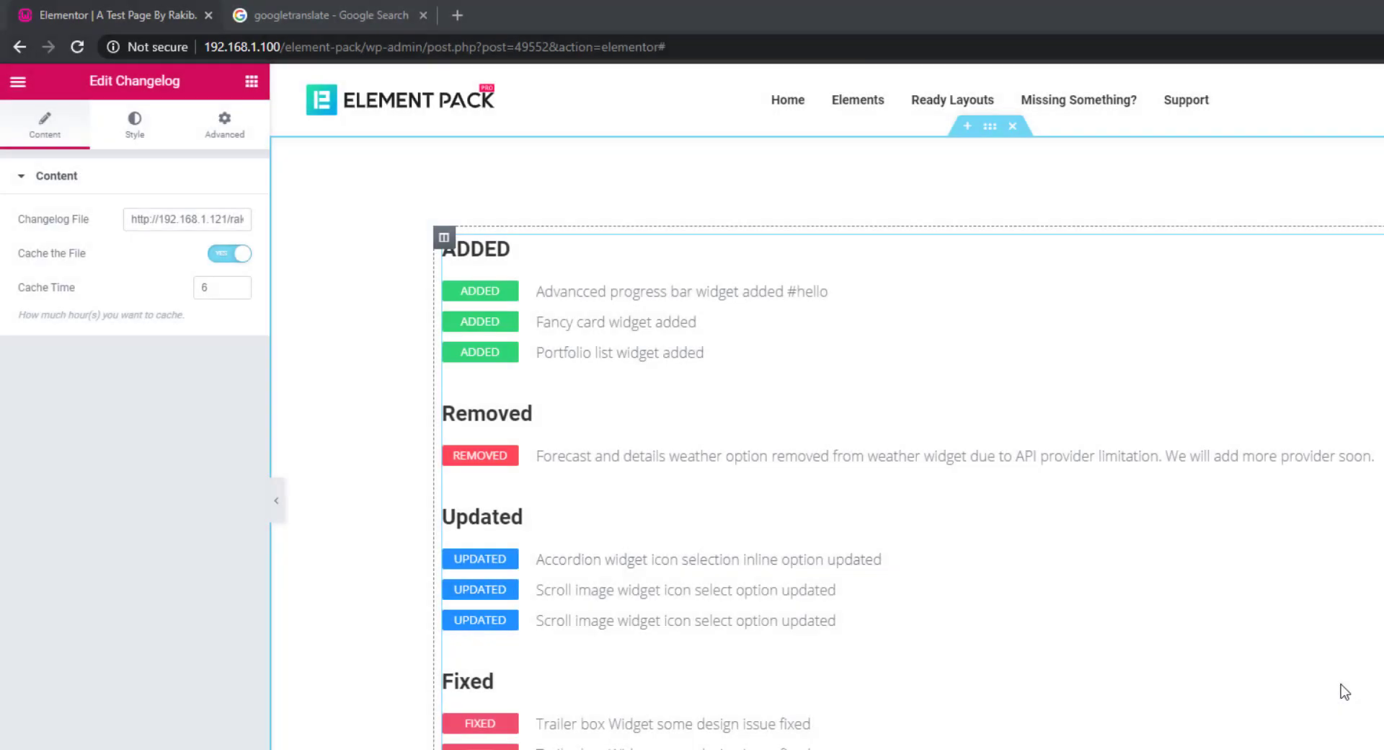
- Set the title color in the Changelog style settings to a soft, muted red
click(135, 140)
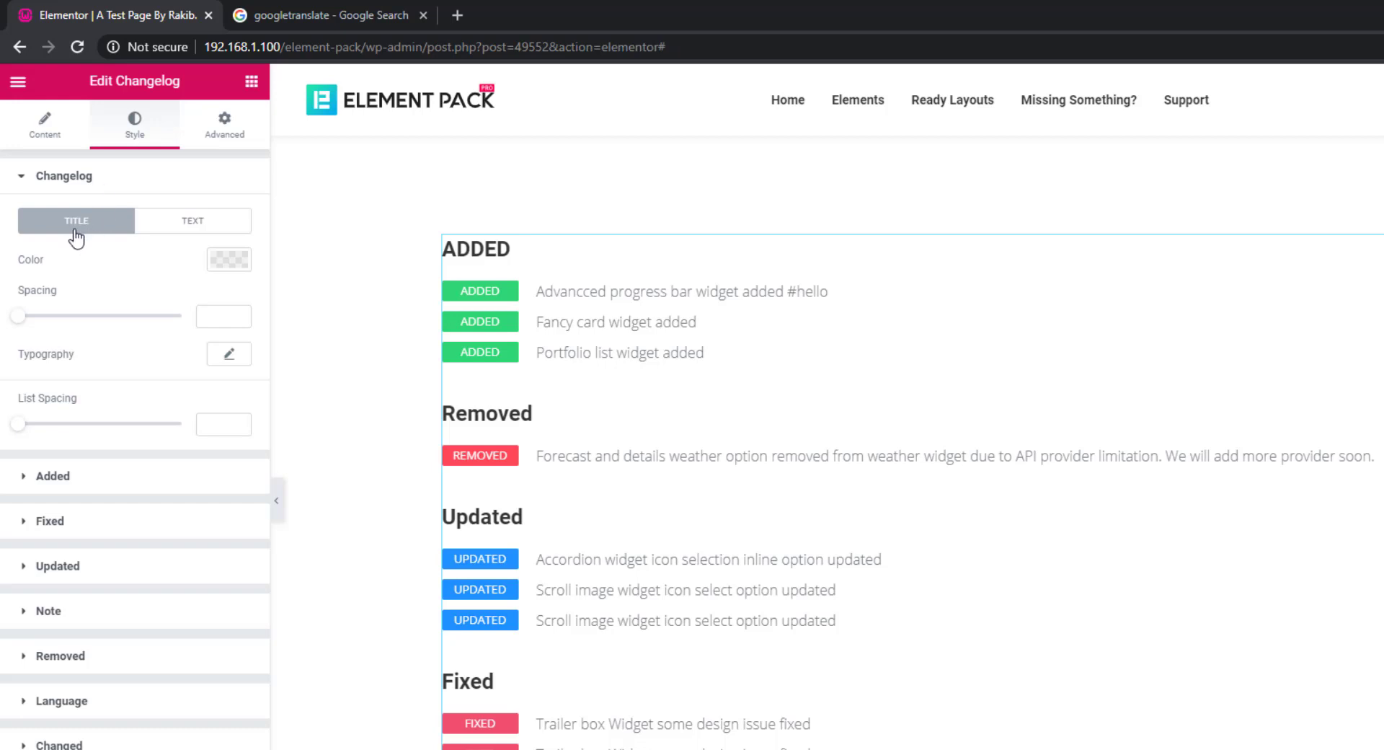
click(231, 266)
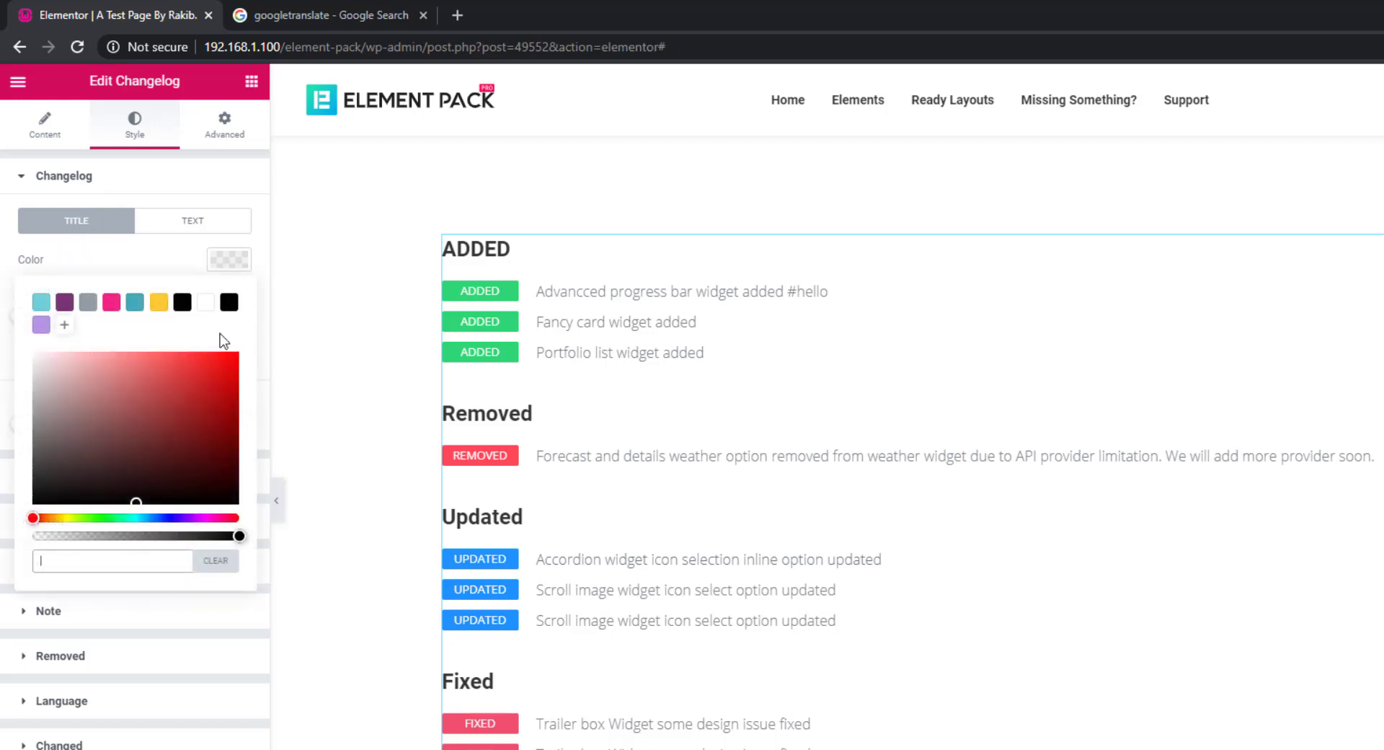
click(222, 383)
click(230, 455)
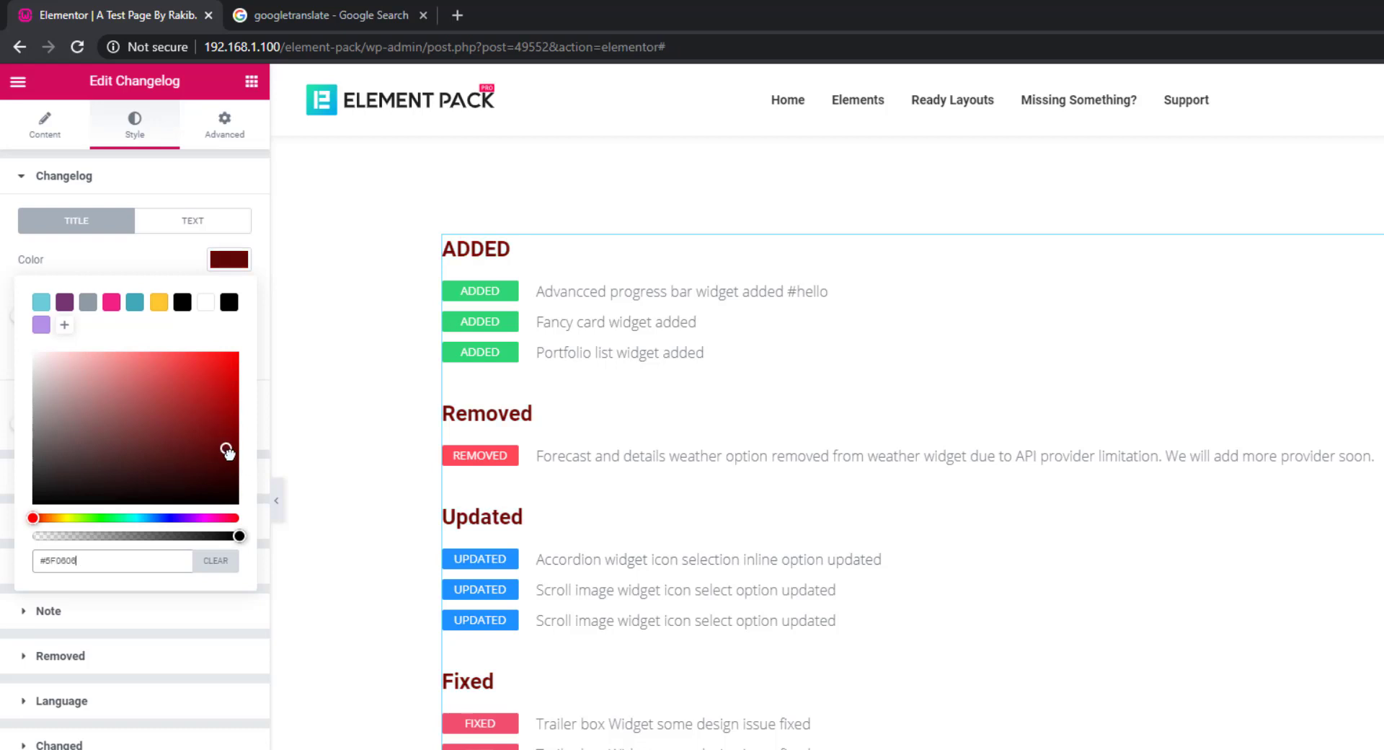
mouse_move(160, 430)
mouse_down()
mouse_move(136, 442)
mouse_move(118, 396)
mouse_move(136, 462)
mouse_move(145, 371)
mouse_move(137, 390)
mouse_up()
click(127, 253)
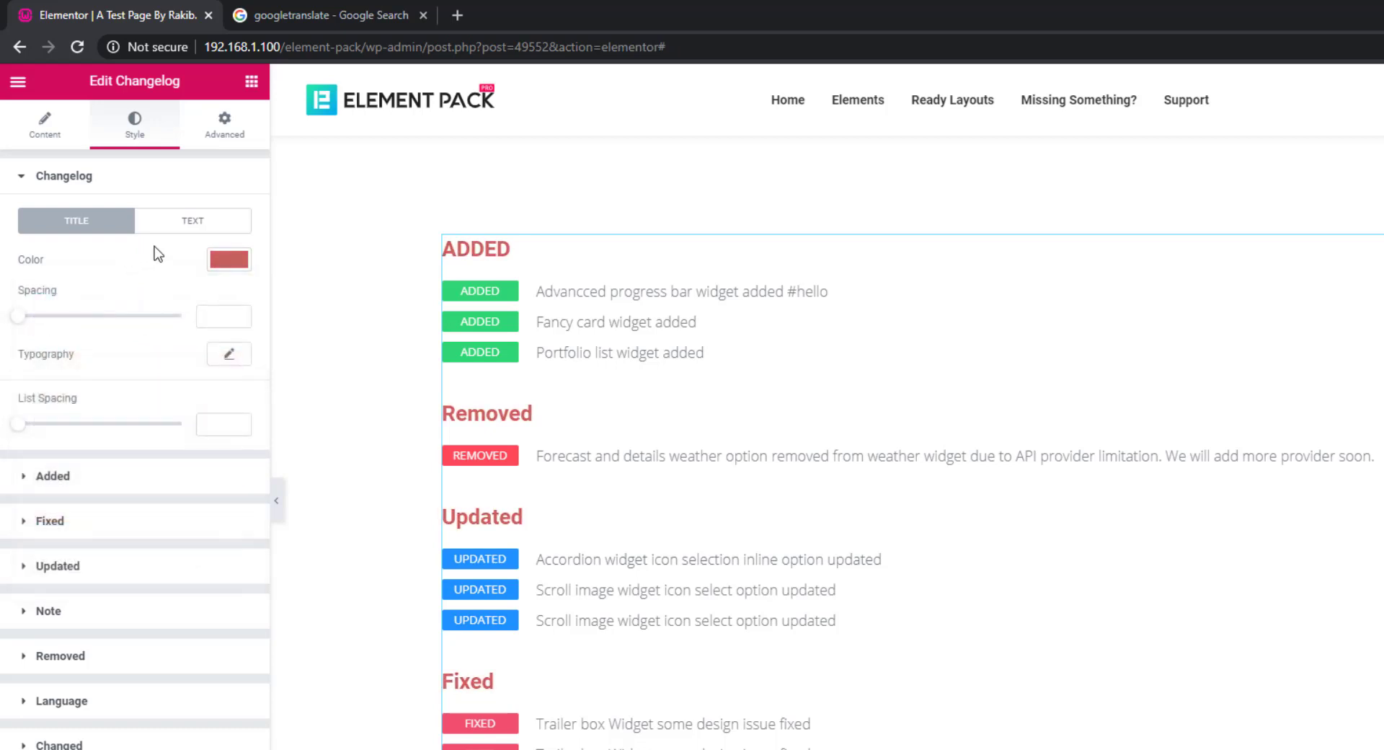
- Set the first text color in the Changelog style settings to dark blue
click(190, 230)
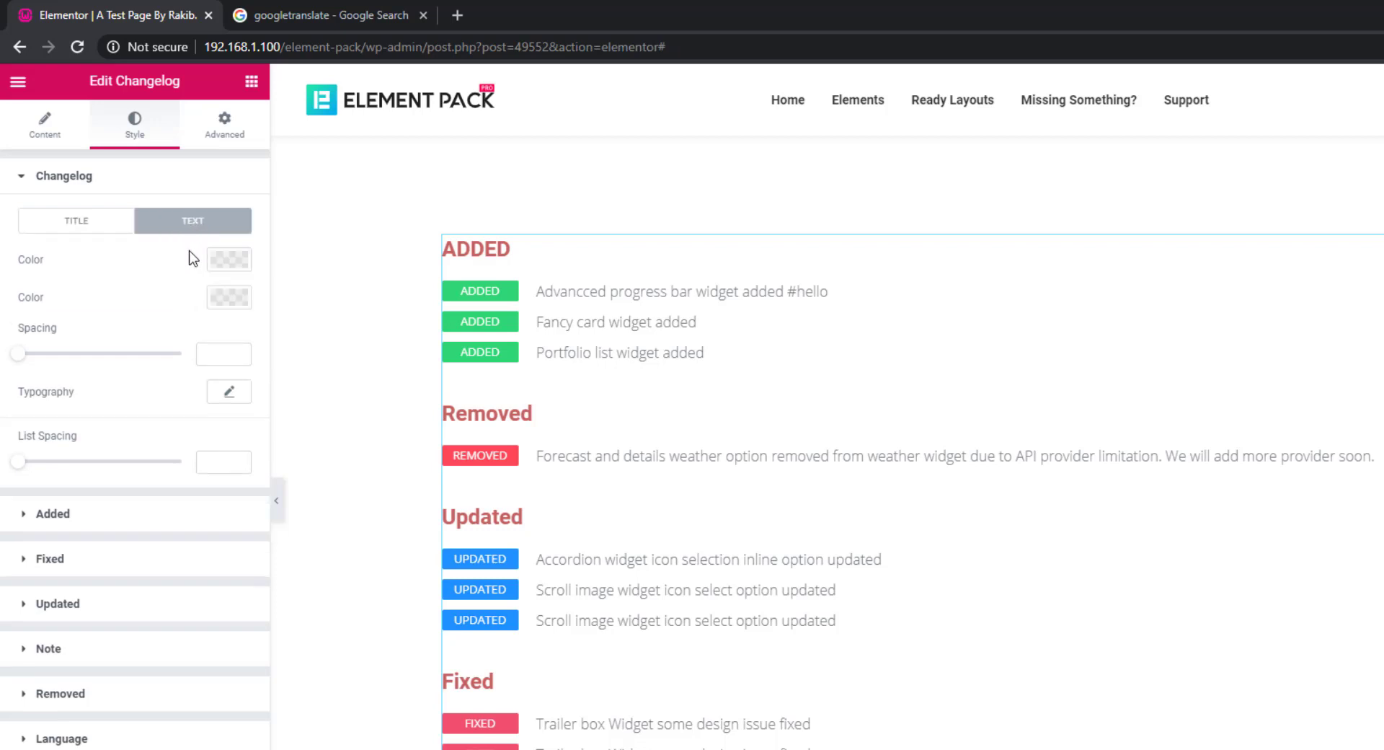
click(226, 260)
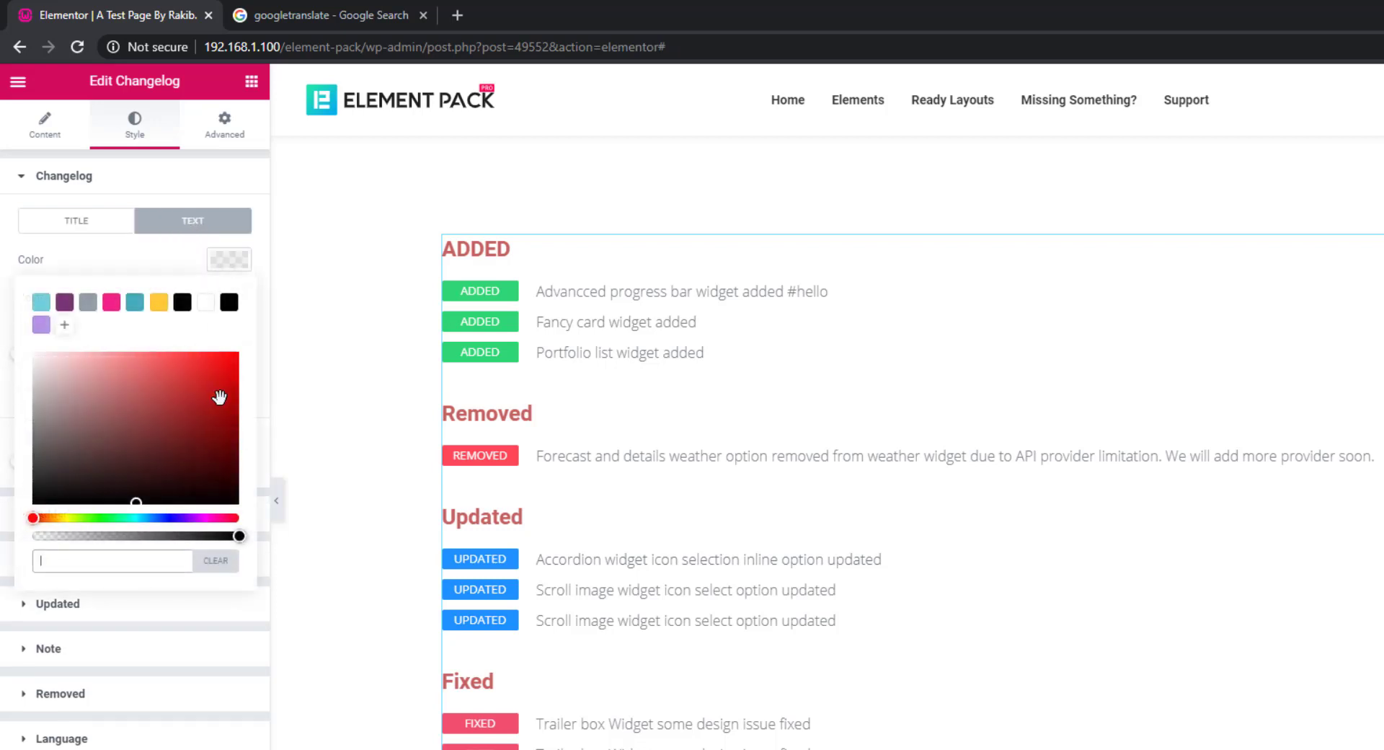
click(210, 486)
click(157, 486)
drag(144, 518, 165, 517)
click(216, 392)
click(178, 368)
click(167, 359)
click(201, 368)
click(206, 358)
mouse_move(222, 397)
mouse_down()
mouse_move(238, 393)
mouse_move(241, 436)
mouse_move(242, 410)
mouse_up()
click(154, 261)
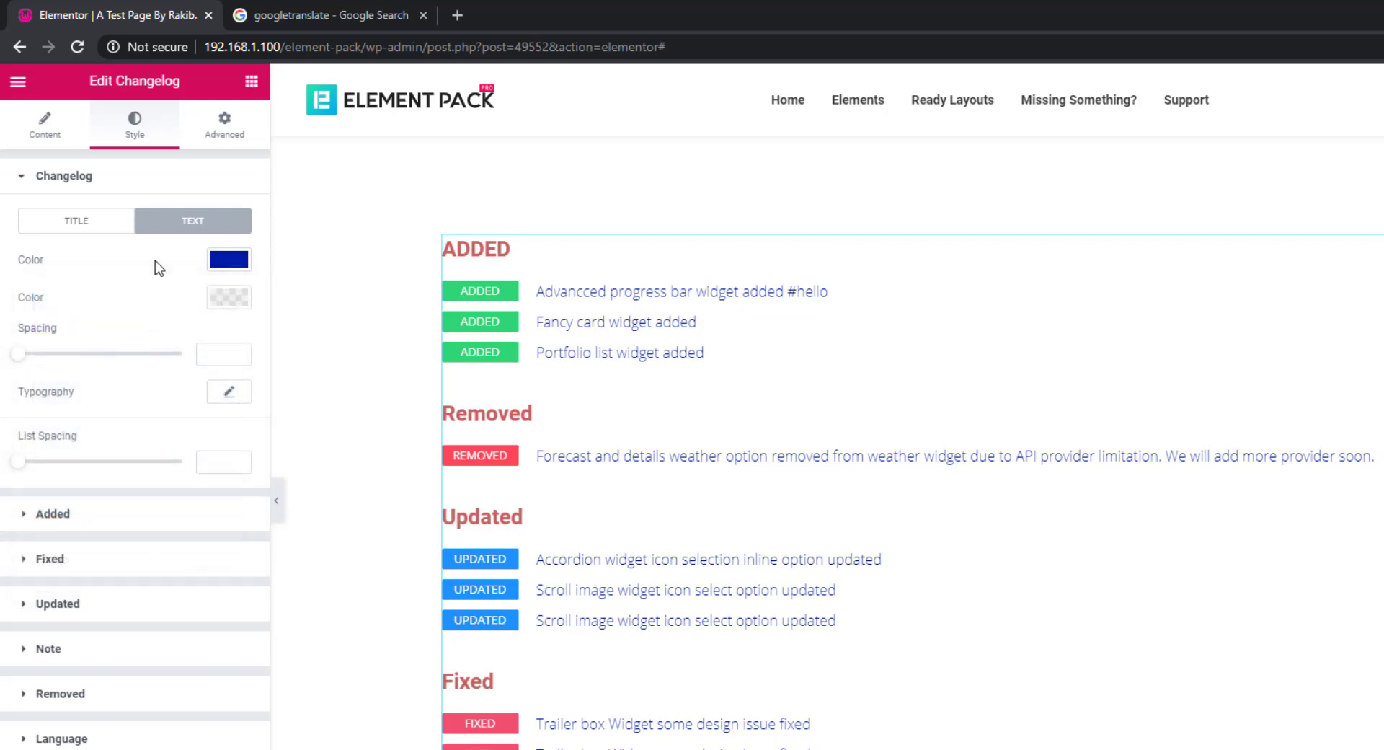
- Set the changelog text's Spacing to 22 and its List Spacing to 8
click(19, 357)
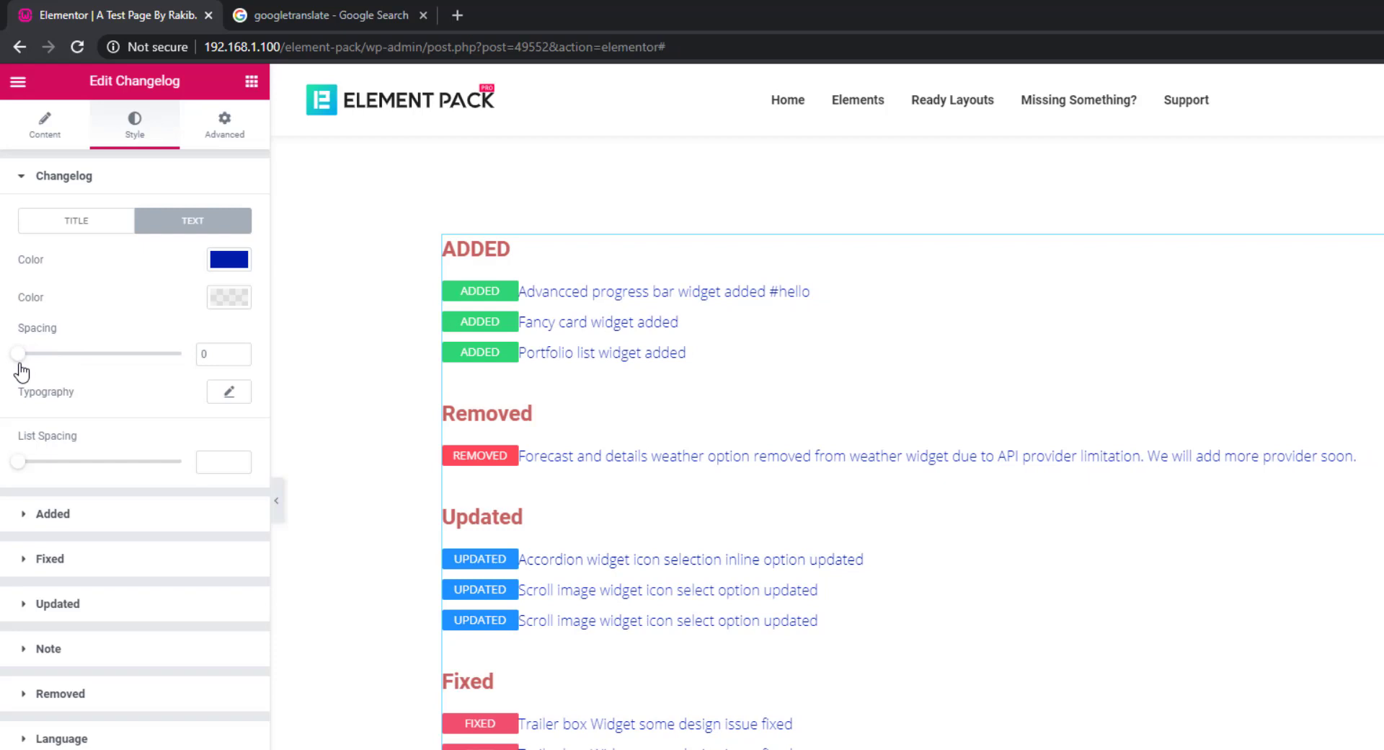
drag(27, 367, 61, 372)
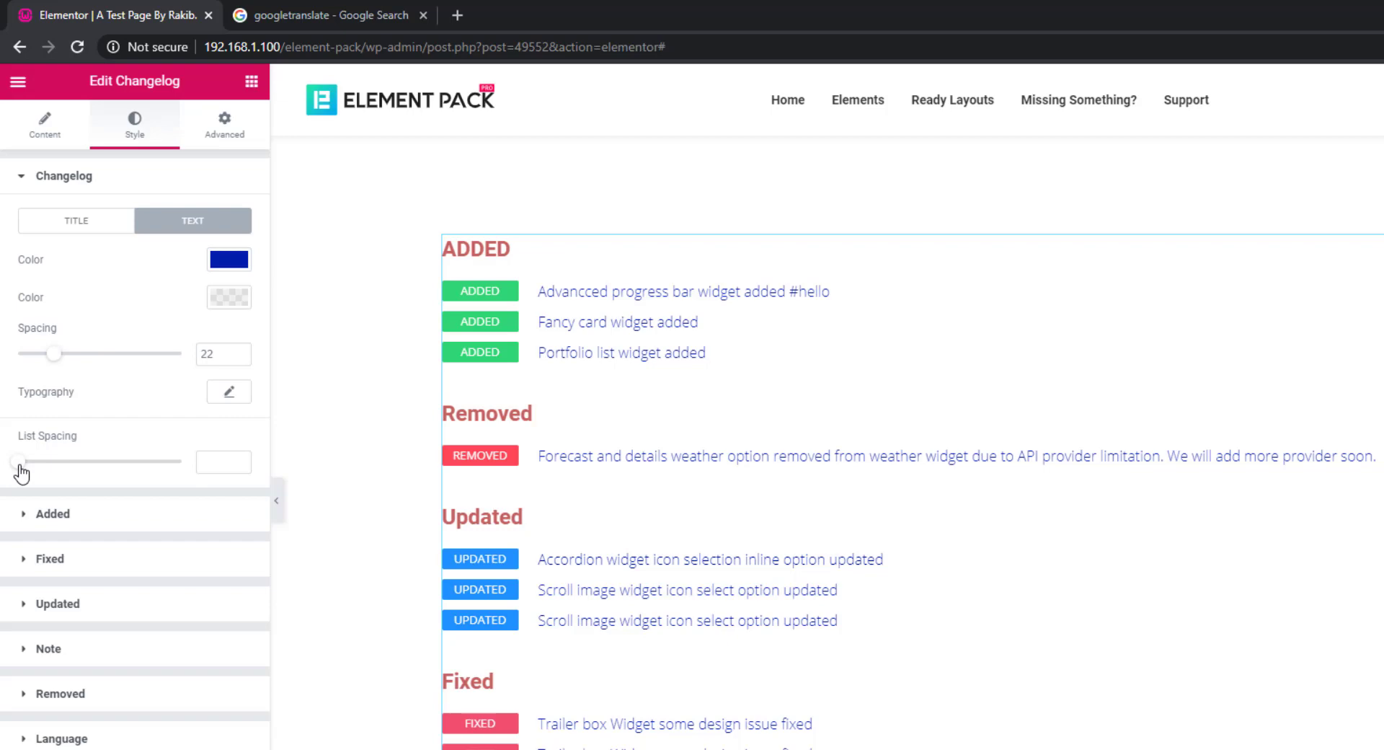
mouse_move(20, 467)
mouse_down()
mouse_move(73, 468)
mouse_move(33, 468)
mouse_up()
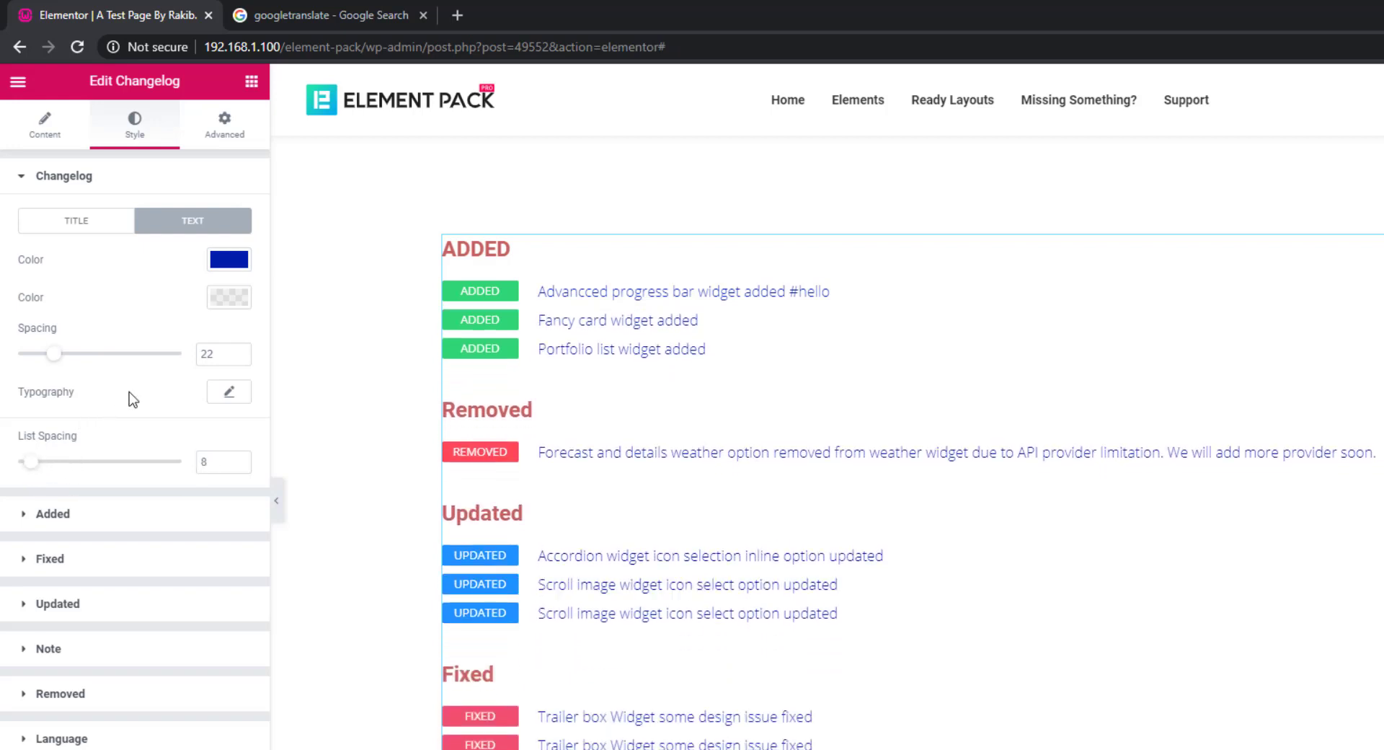
- Examine the typography options available for the changelog text
click(230, 393)
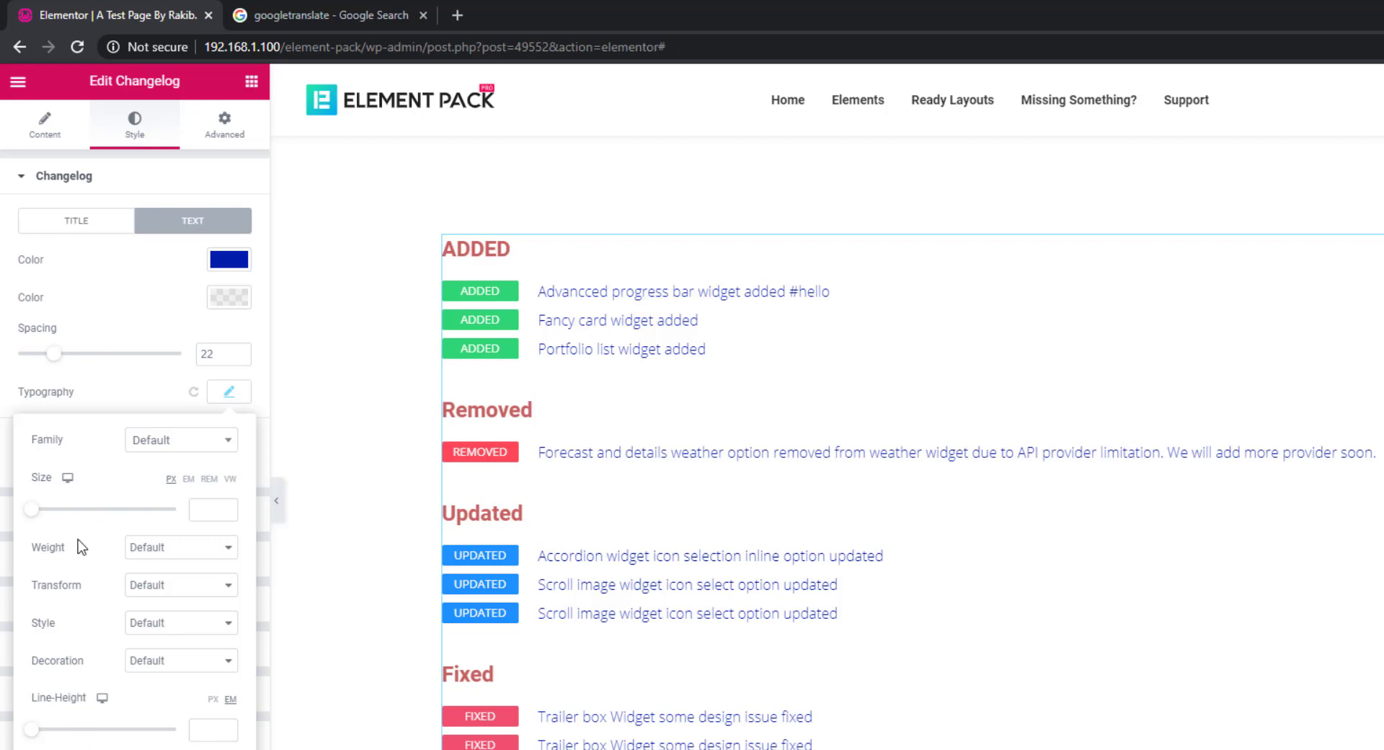
click(117, 396)
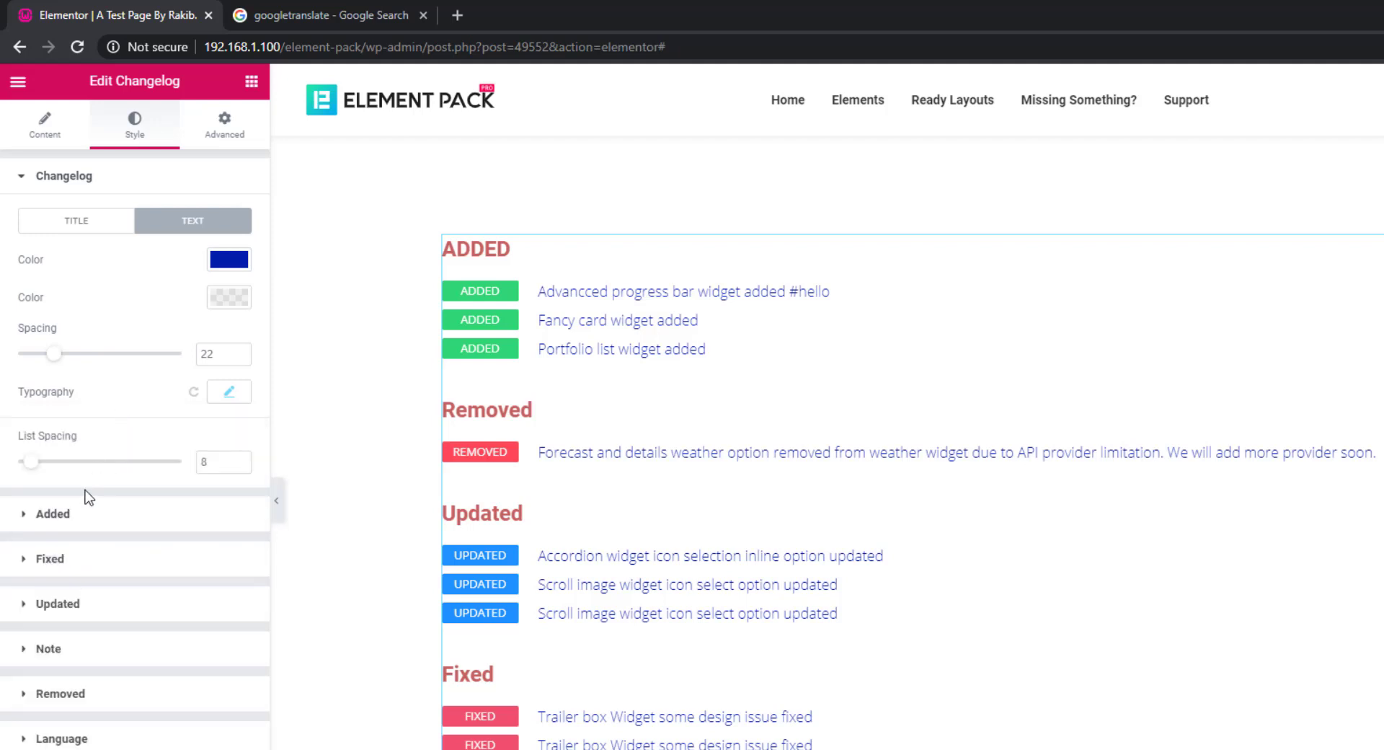
- Set the text color of the Added labels to bright blue
click(53, 513)
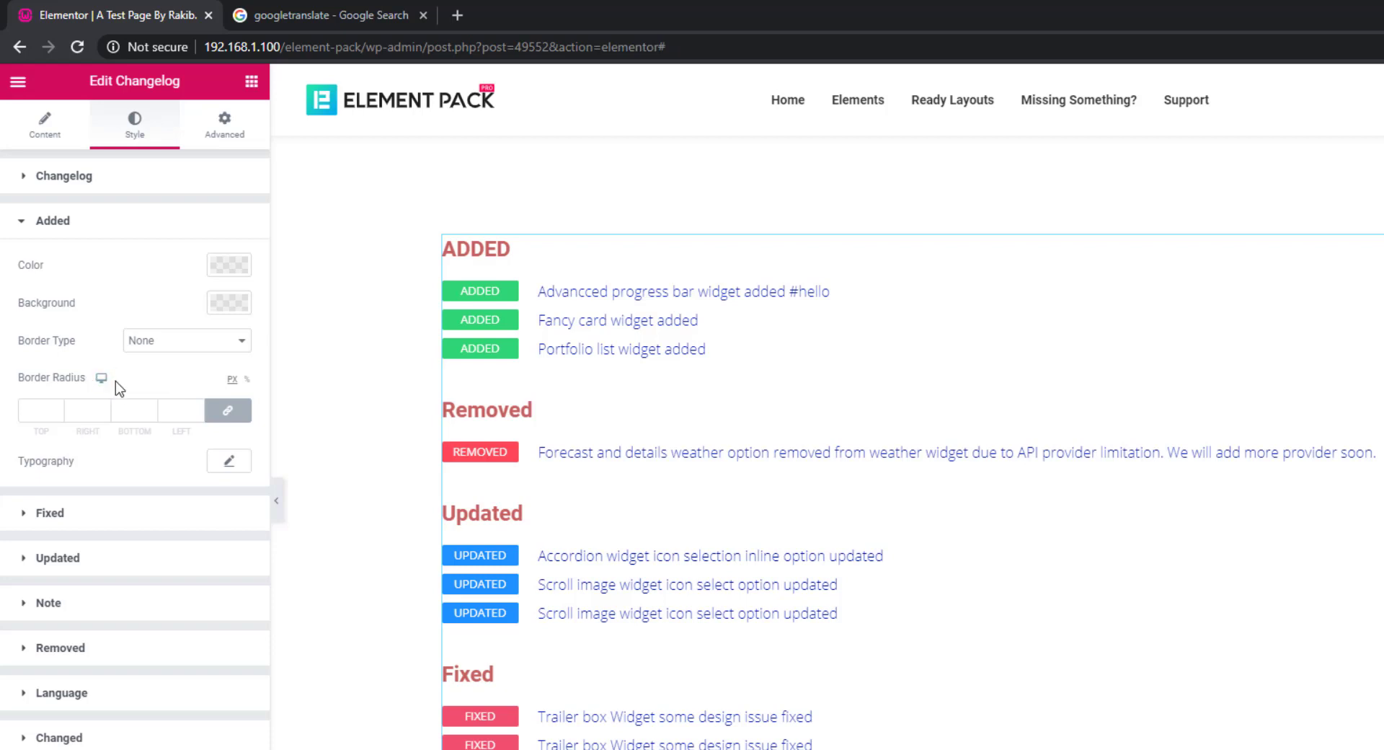
click(224, 268)
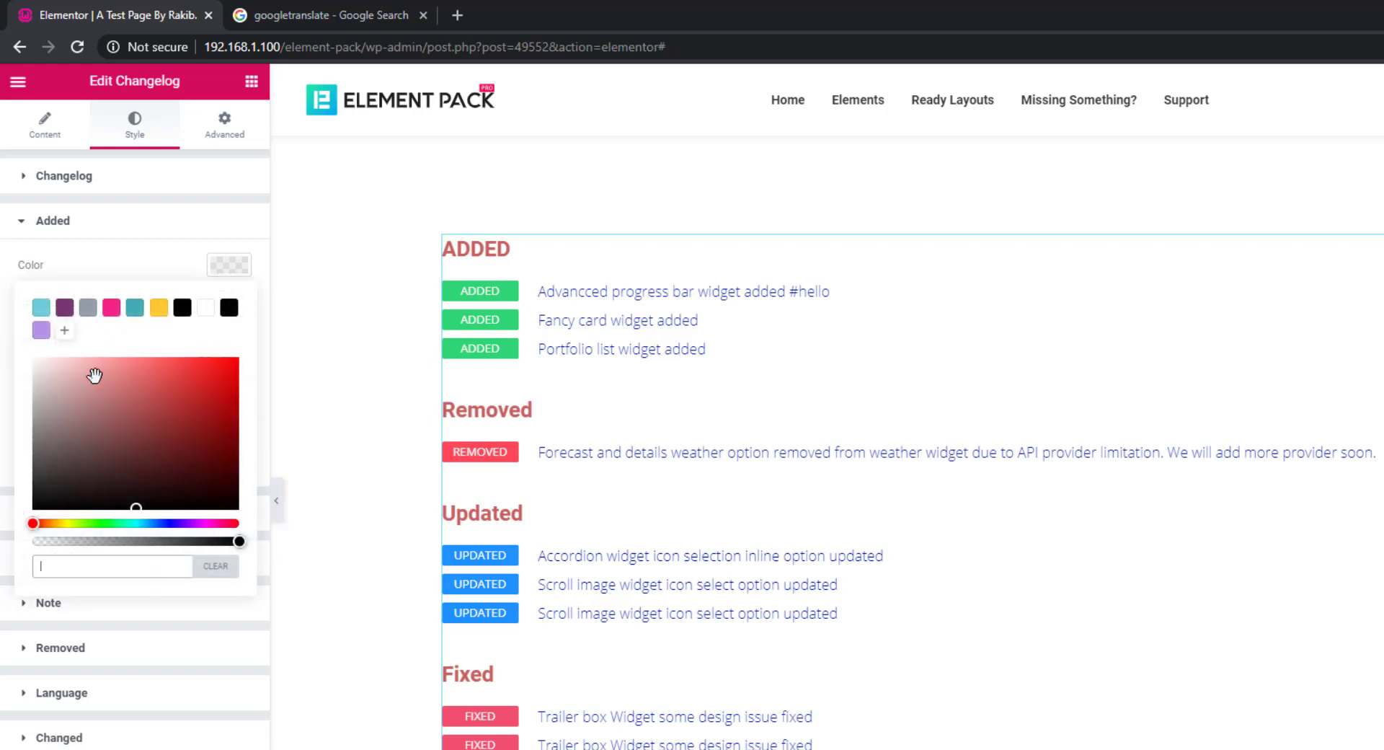
drag(86, 373, 216, 496)
click(162, 523)
drag(231, 410, 232, 361)
click(144, 274)
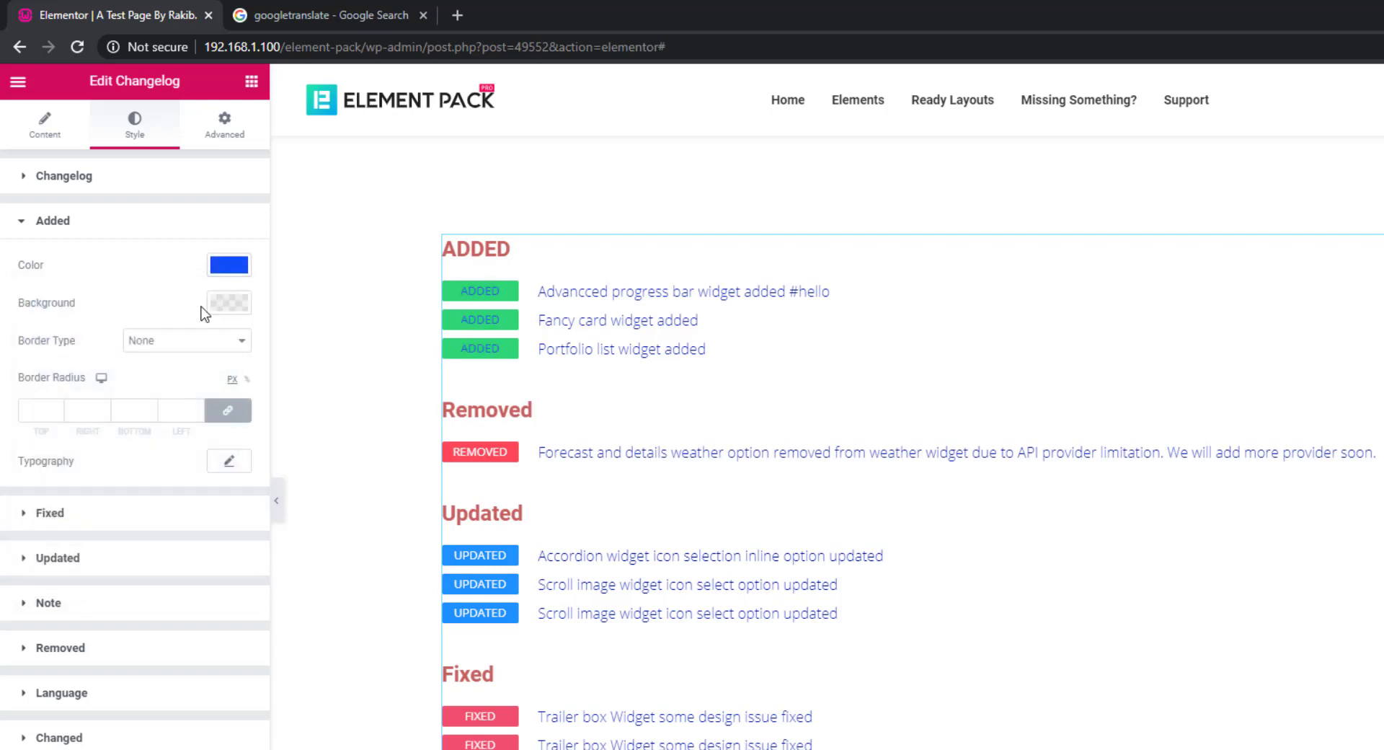
- Set the background of the Added labels to soft yellow, #F4D06F
click(235, 309)
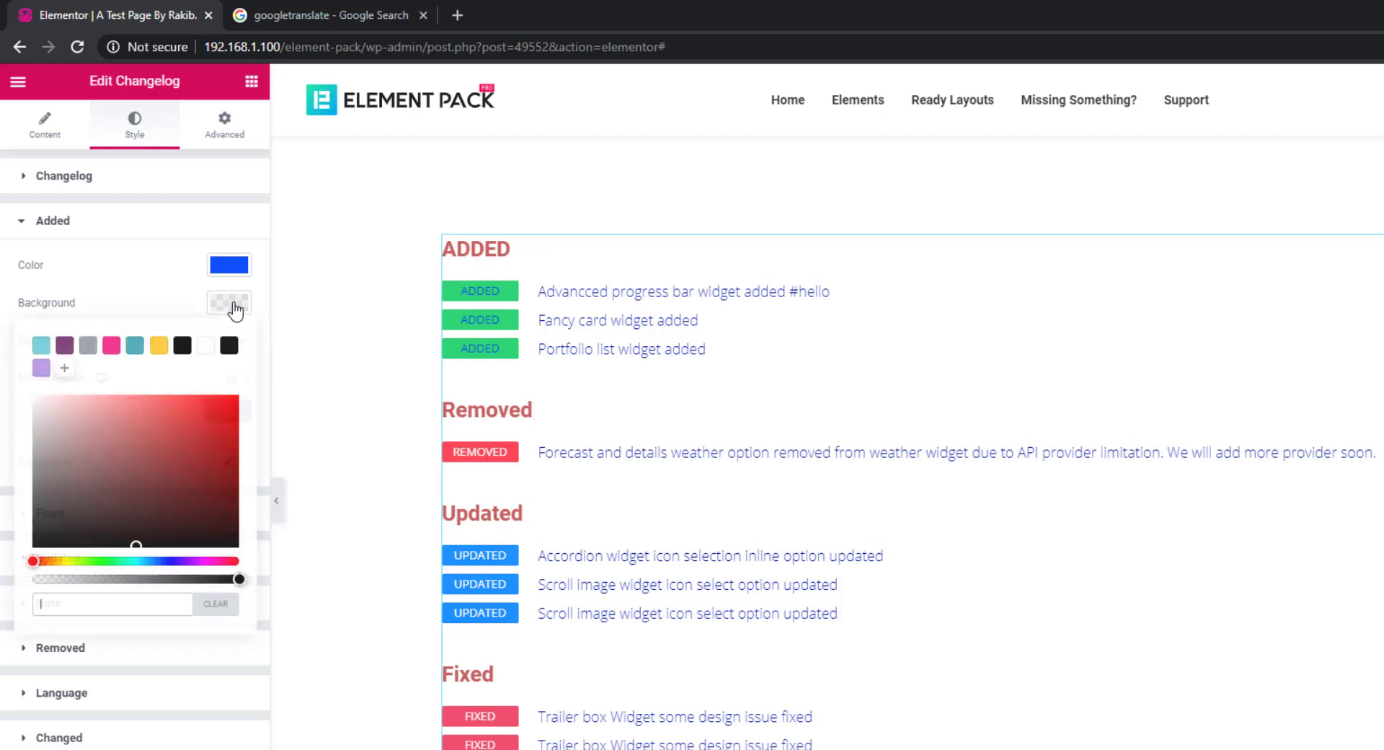
drag(170, 442, 142, 401)
click(159, 346)
click(163, 315)
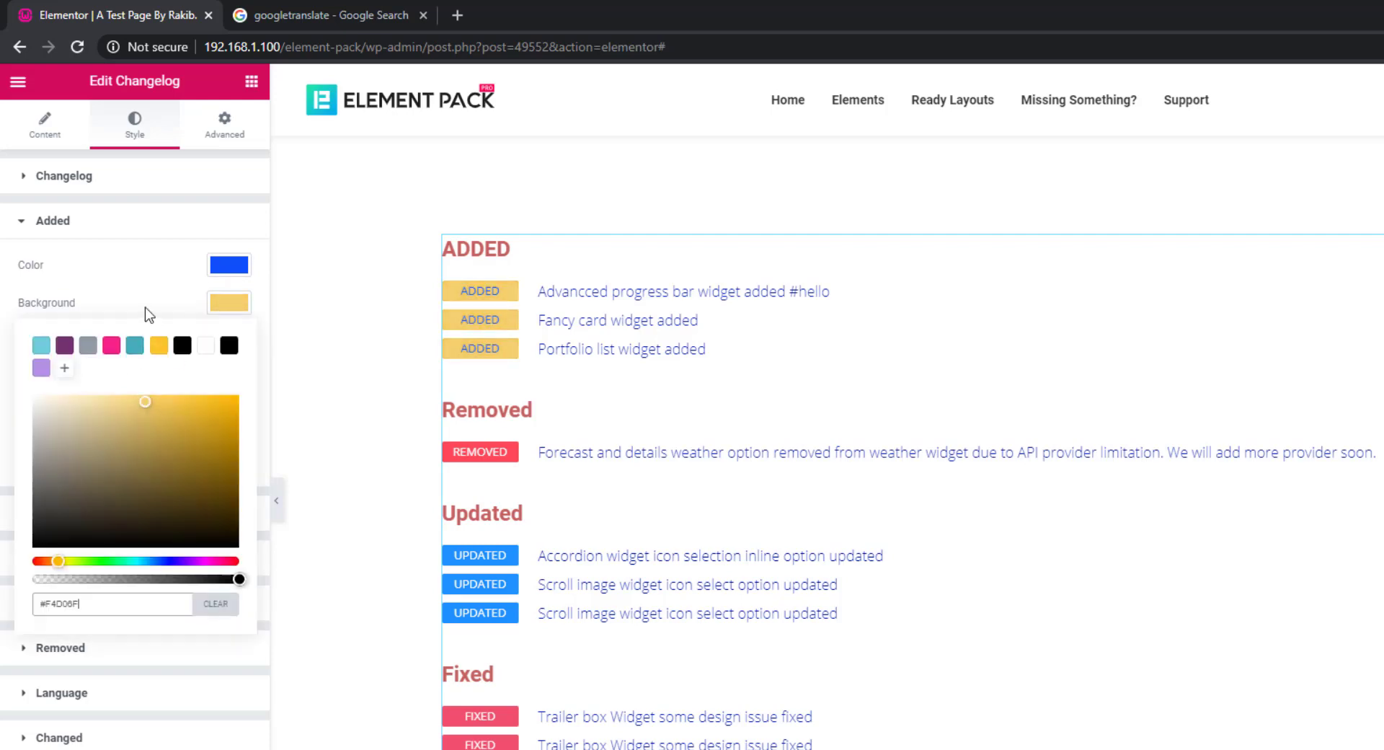
click(145, 312)
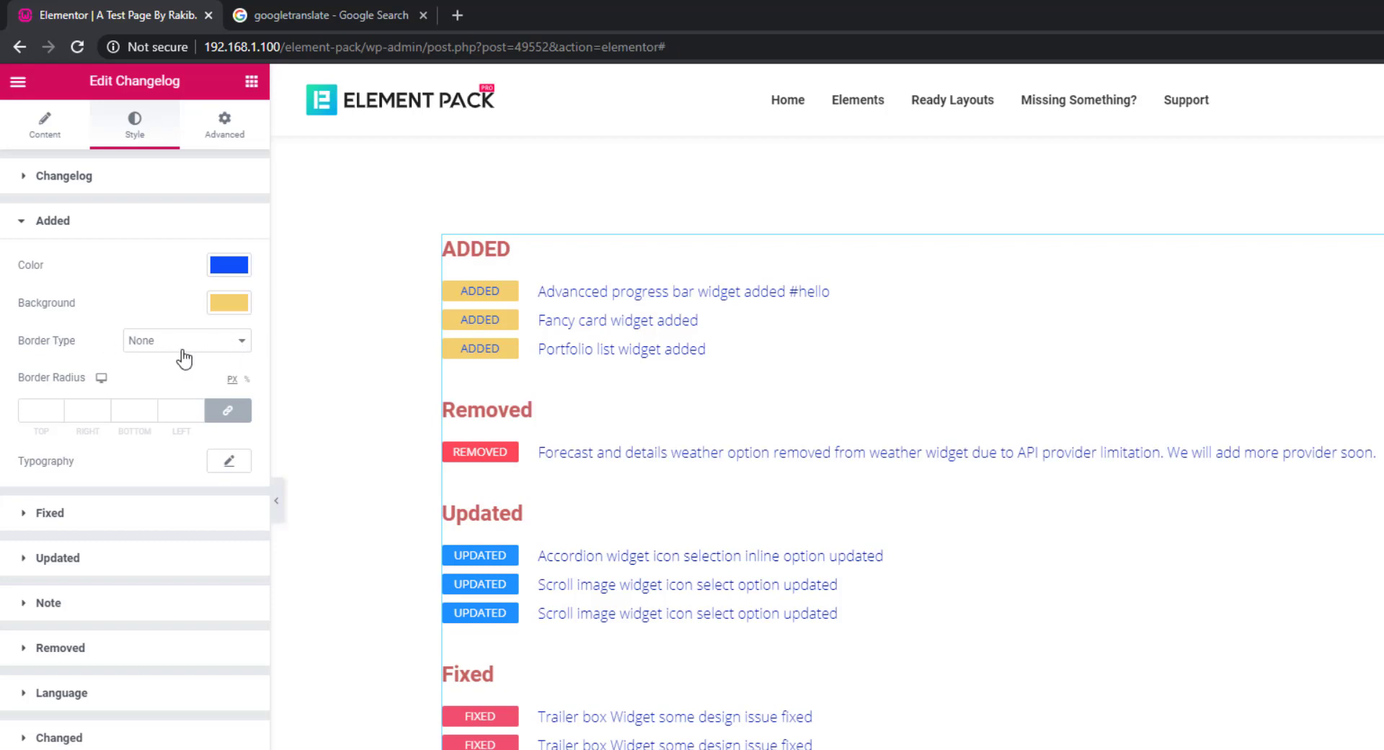
- Give the Added labels a Double border with a width of 4 on all four sides
click(236, 341)
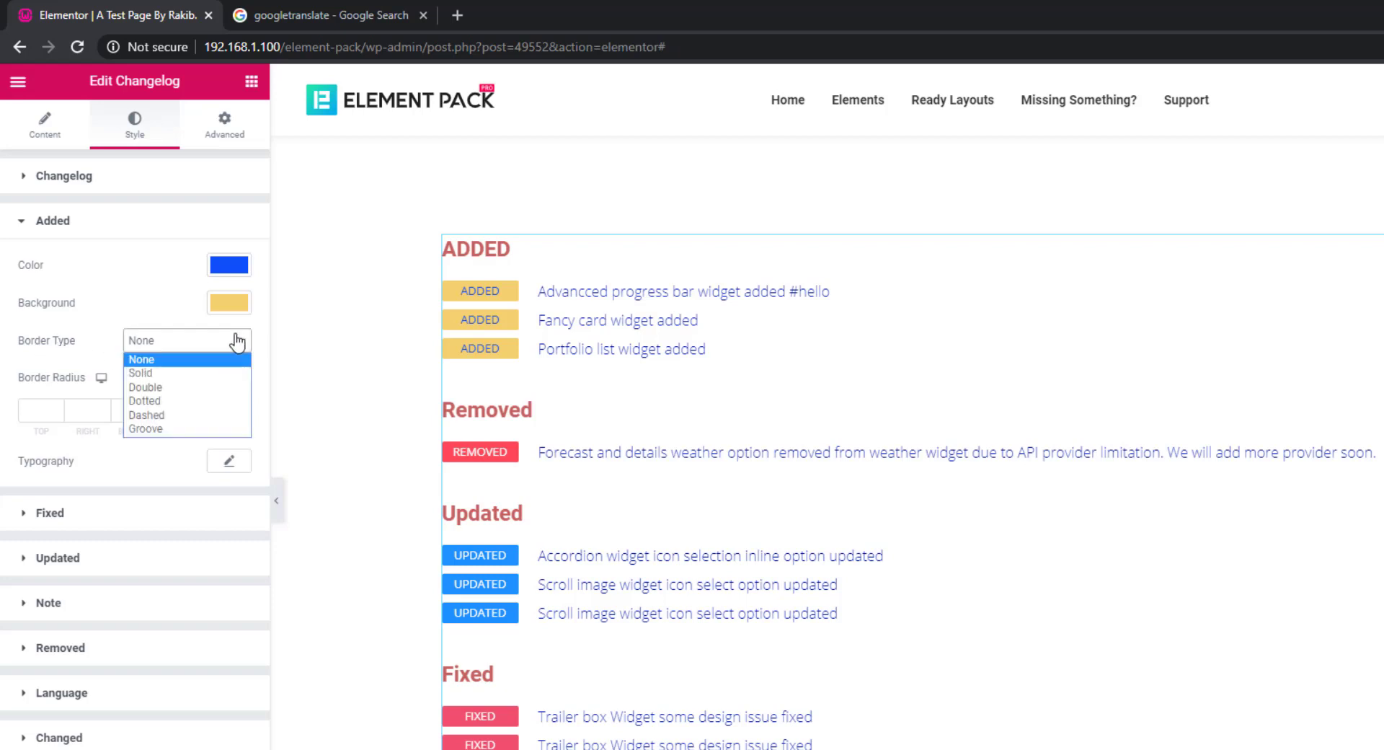
click(162, 389)
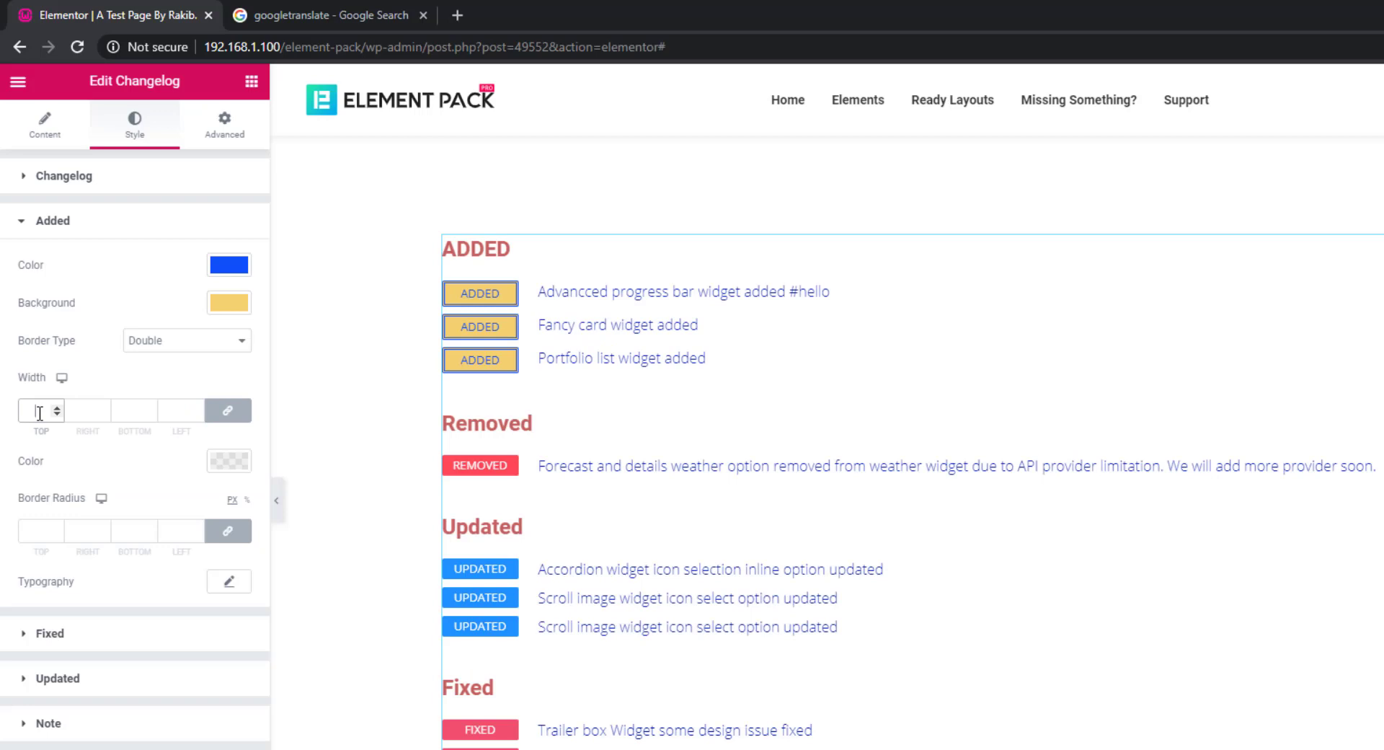
click(40, 412)
text(1)
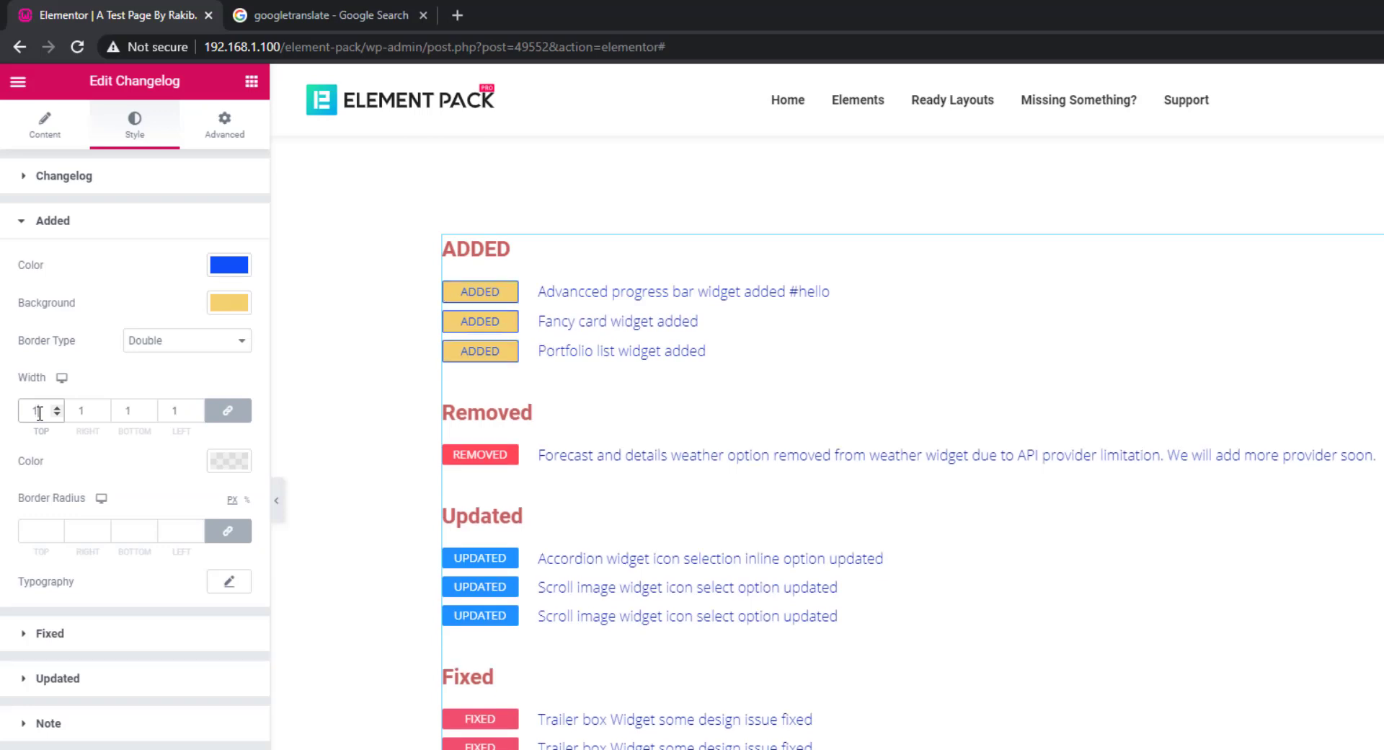
key(Up)
key(Up)
key(Up)
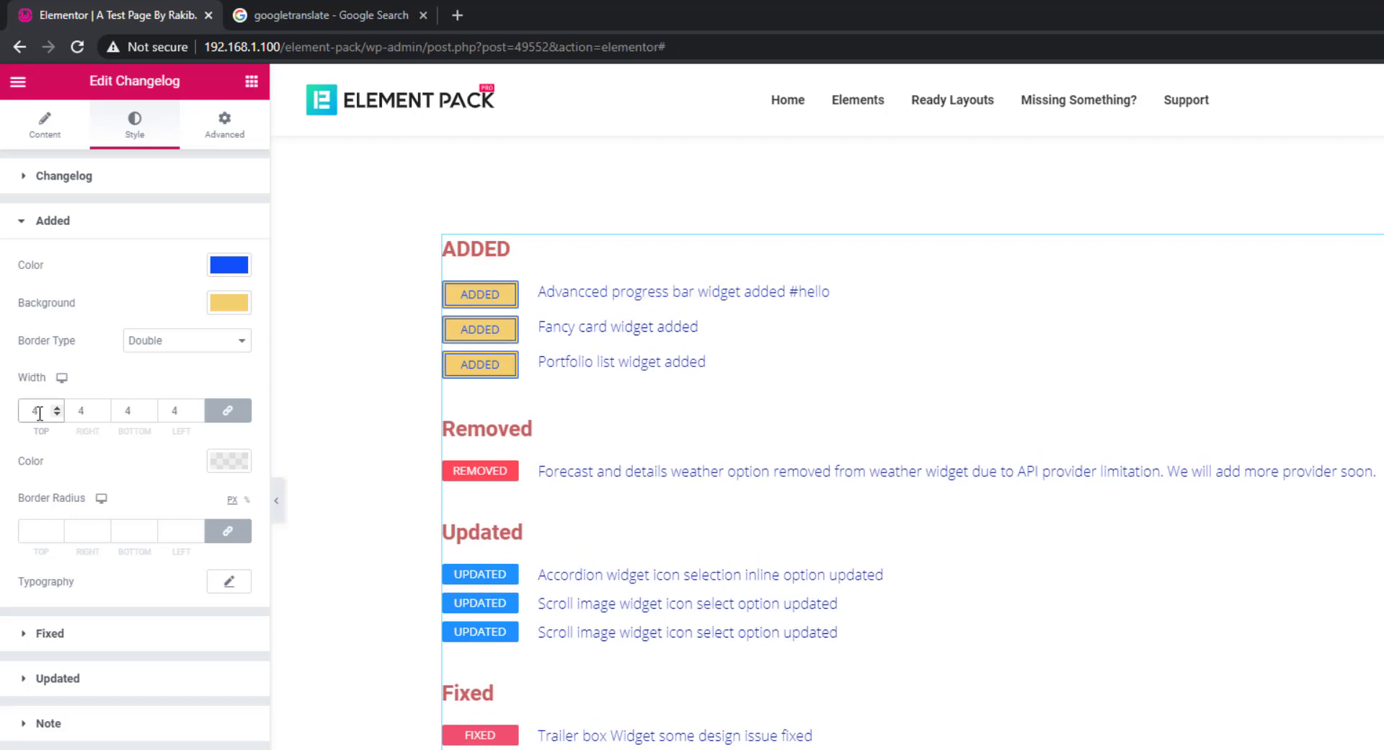
- Set the border color of the Added labels to red
click(231, 467)
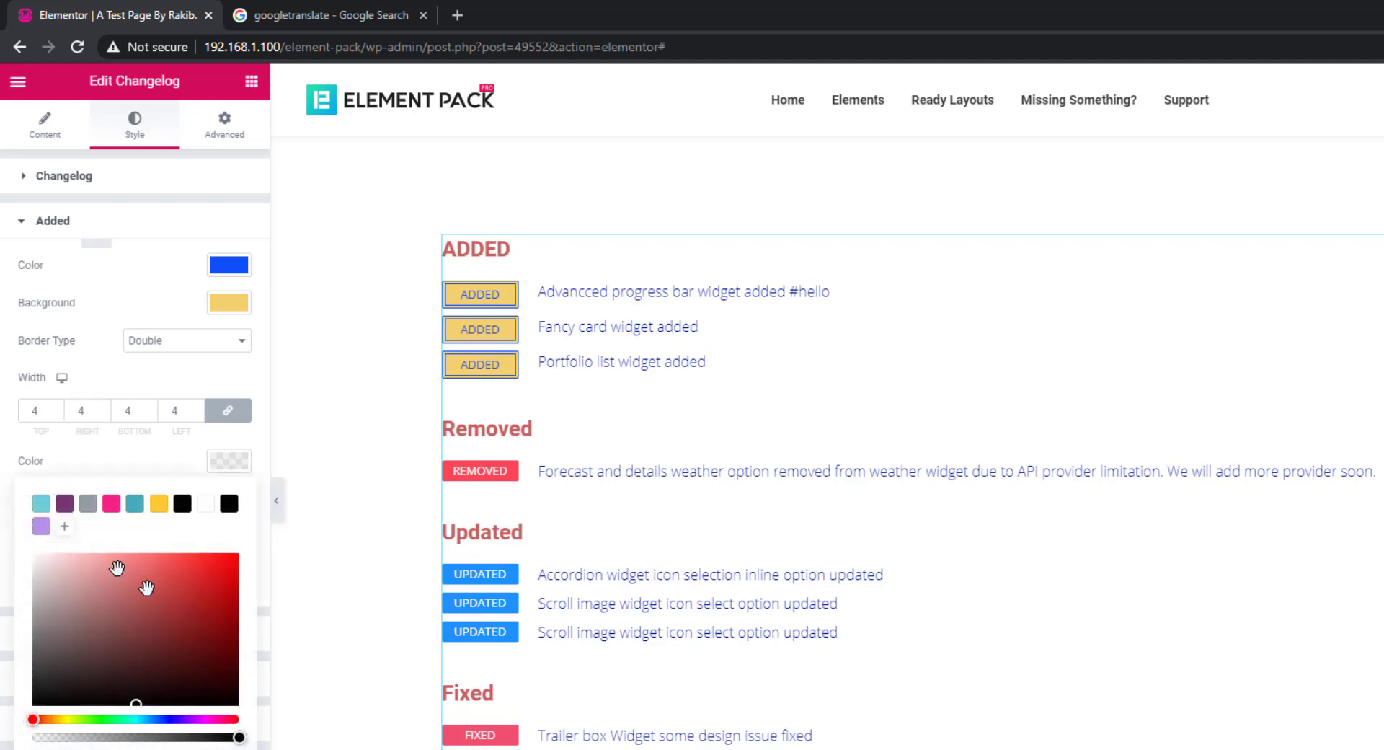
drag(114, 577, 209, 572)
click(140, 464)
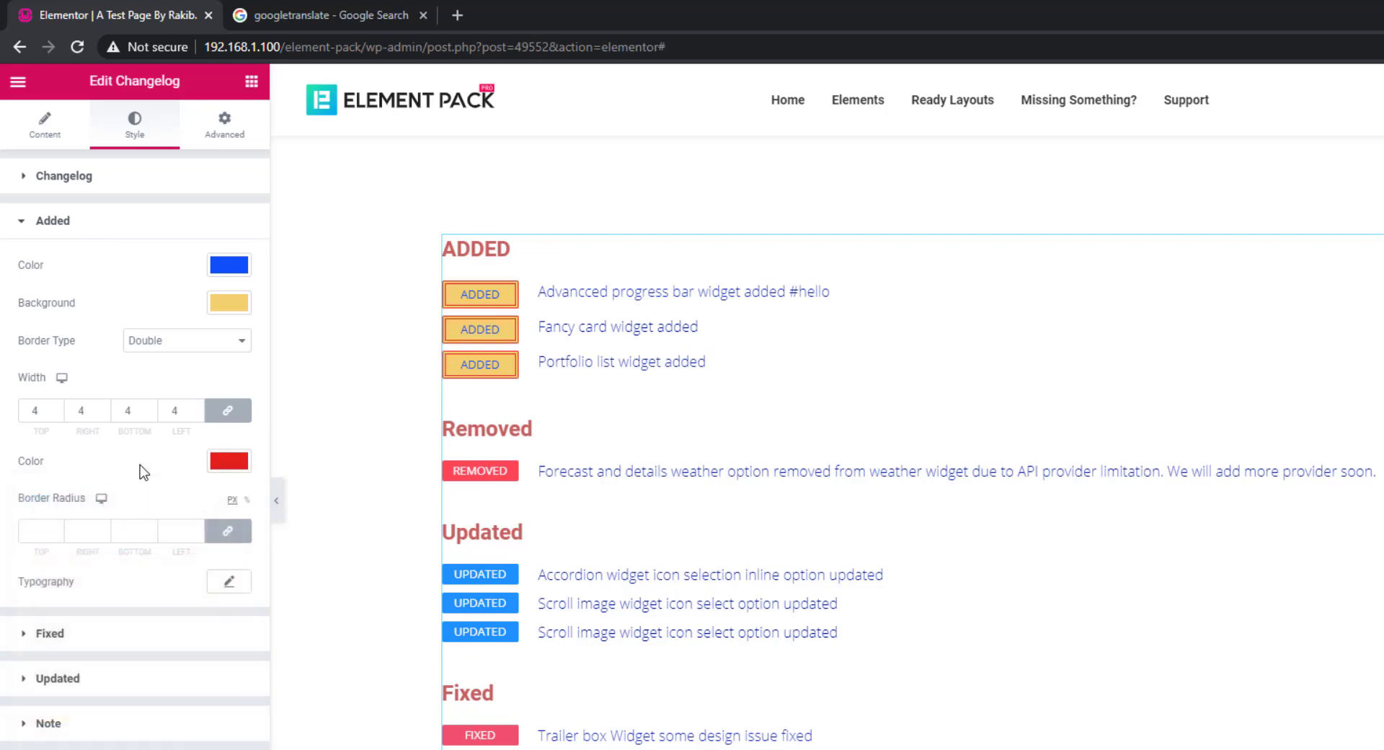
- Try an 11 px border radius on all corners of the Added labels and settle on a smaller radius
click(40, 531)
key(Up)
key(Up)
key(Up)
key(Up)
key(Up)
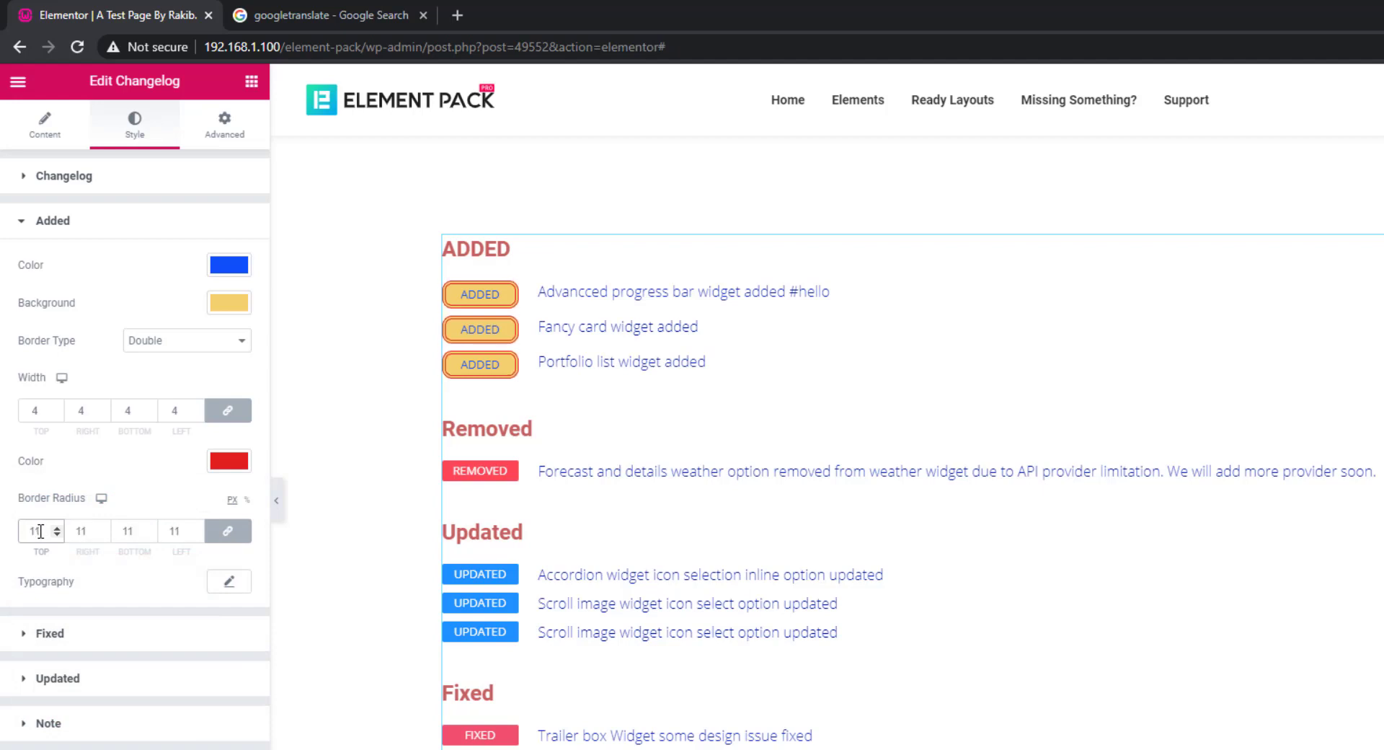
key(Down)
key(Down)
key(Down)
key(Down)
key(Down)
click(89, 231)
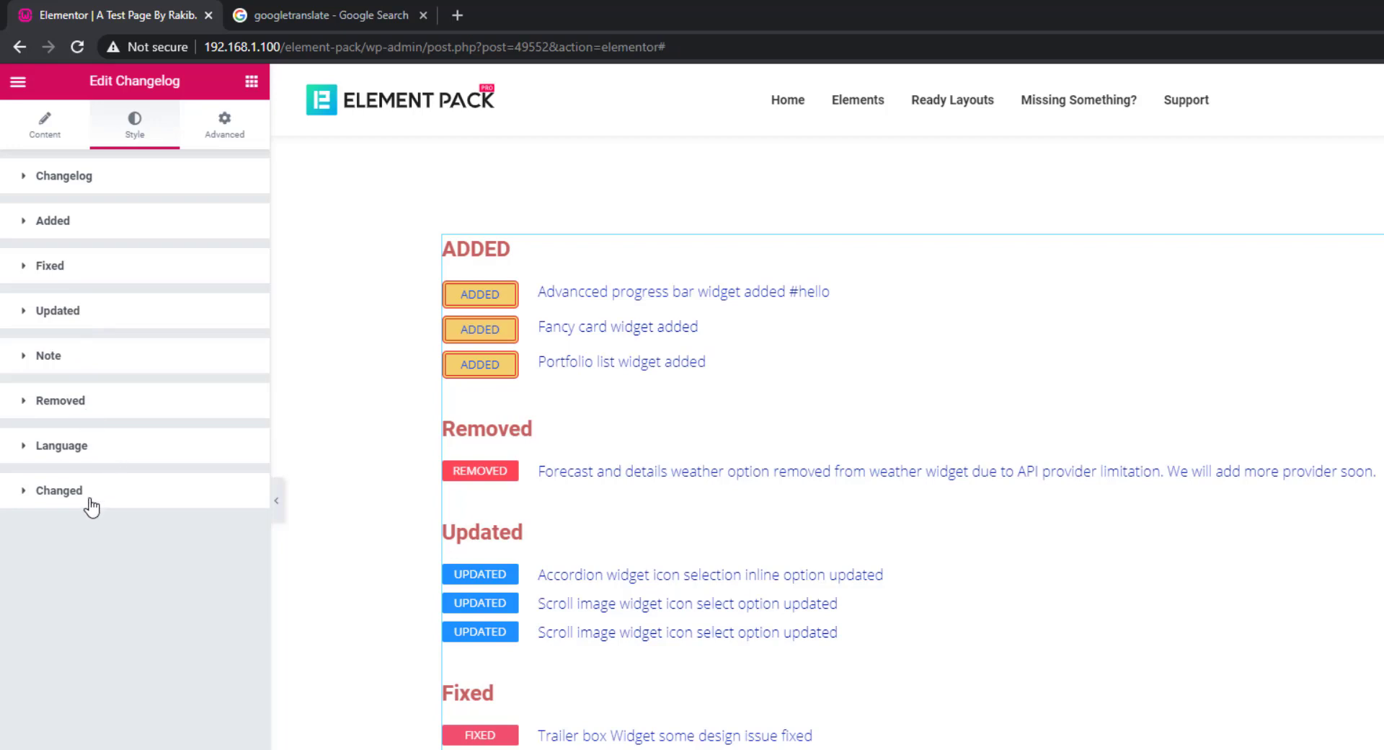
scroll(970, 566, down, 2)
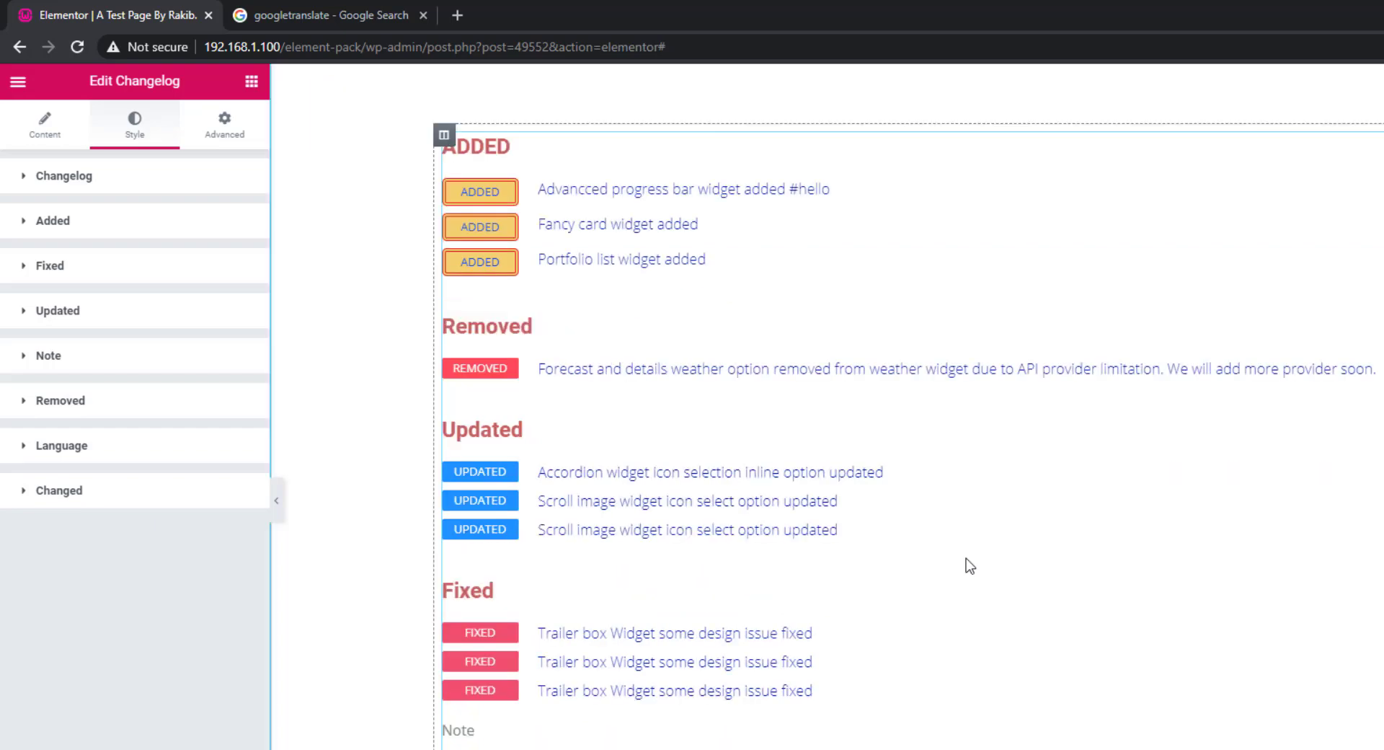